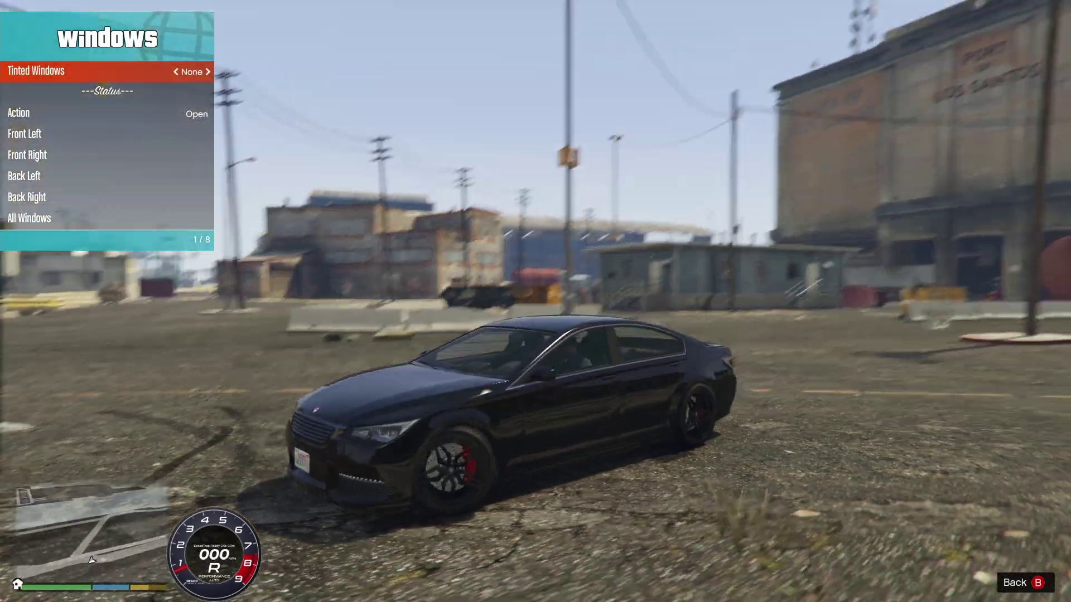
# Step: Switch the car's Tinted Windows from None to Black and compare the darkened glass
pyautogui.press('Right')
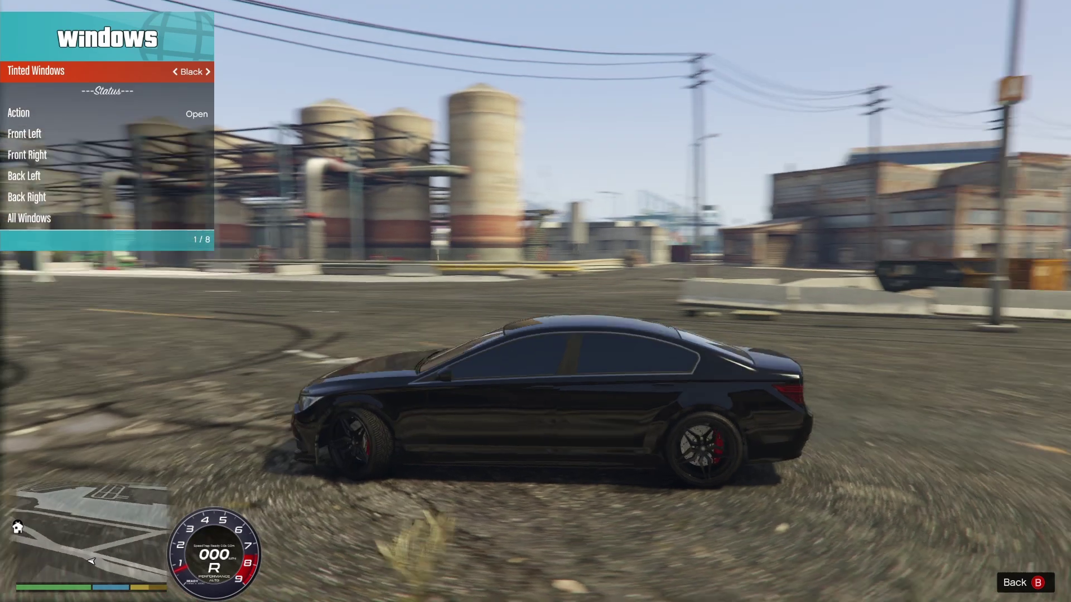
pyautogui.press('Left')
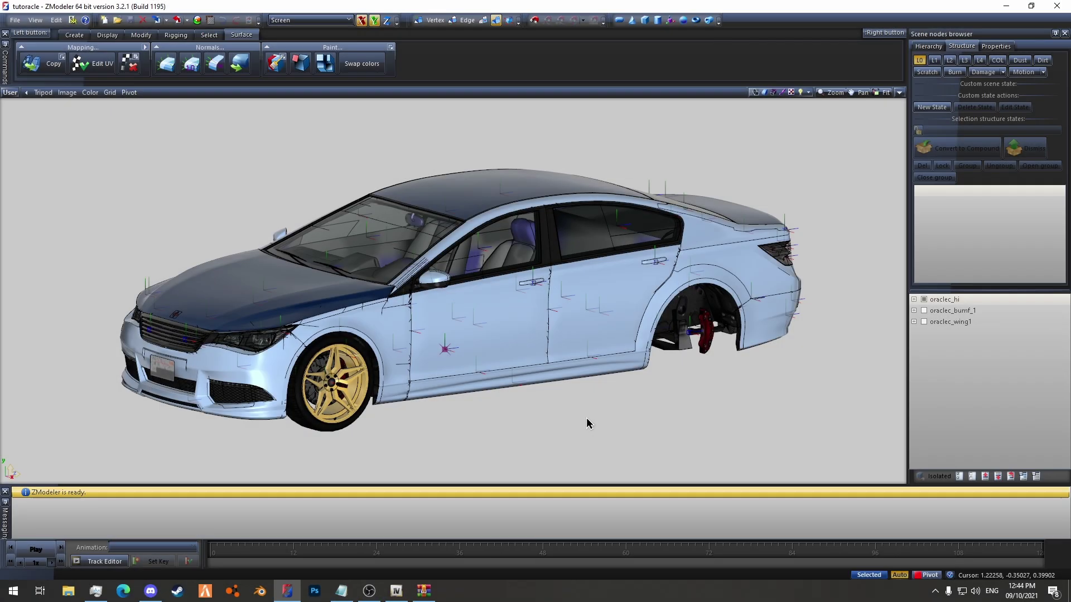
# Step: Expand the chassis node and hide every object in the scene
pyautogui.moveTo(509, 411)
pyautogui.mouseDown(button='middle')
pyautogui.moveTo(502, 401)
pyautogui.moveTo(519, 410)
pyautogui.mouseUp(button='middle')
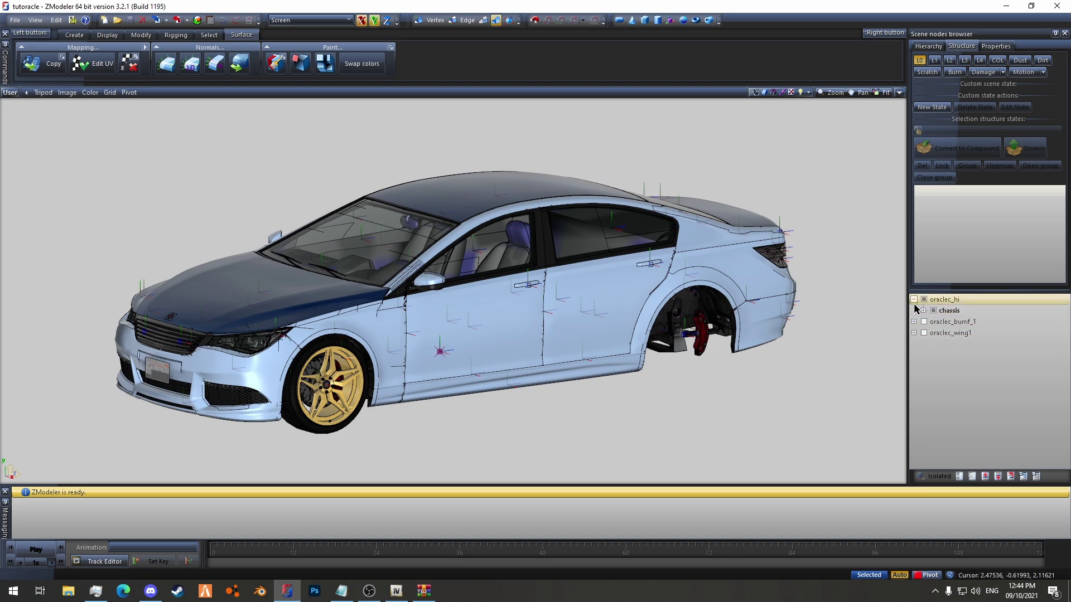
pyautogui.click(923, 310)
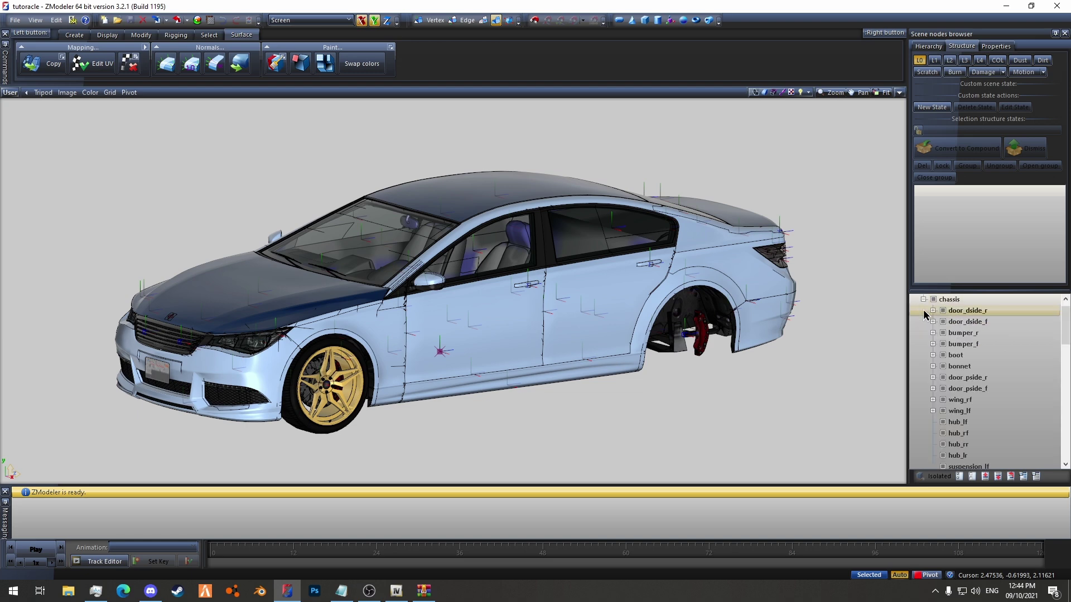
pyautogui.click(978, 481)
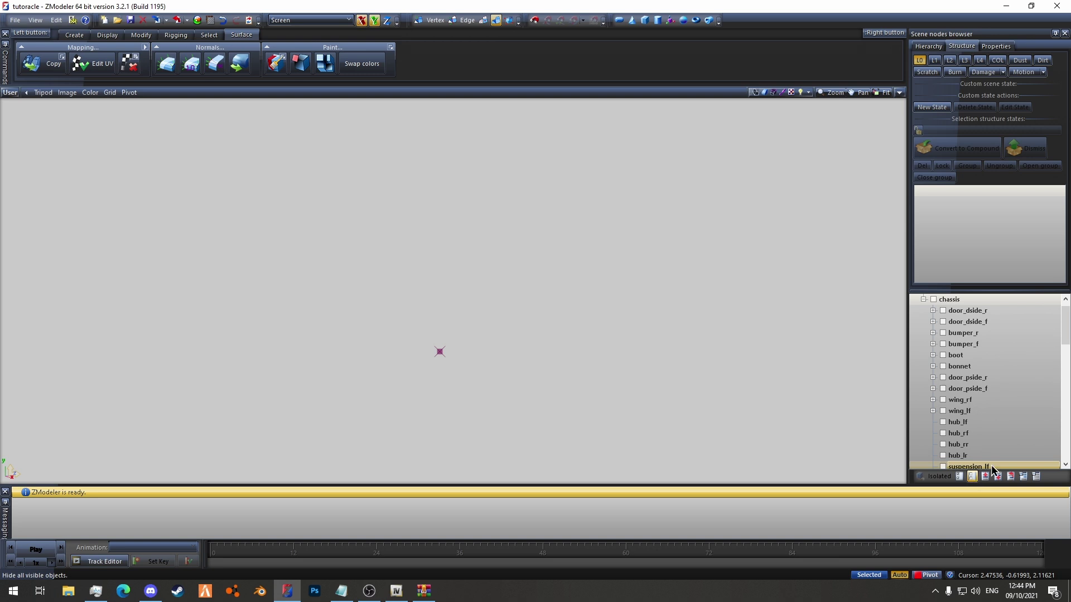
# Step: Show only headlight_r, headlight_l and windscreen, then box-select all three
pyautogui.scroll(-2, 980, 350)
pyautogui.scroll(-3, 980, 349)
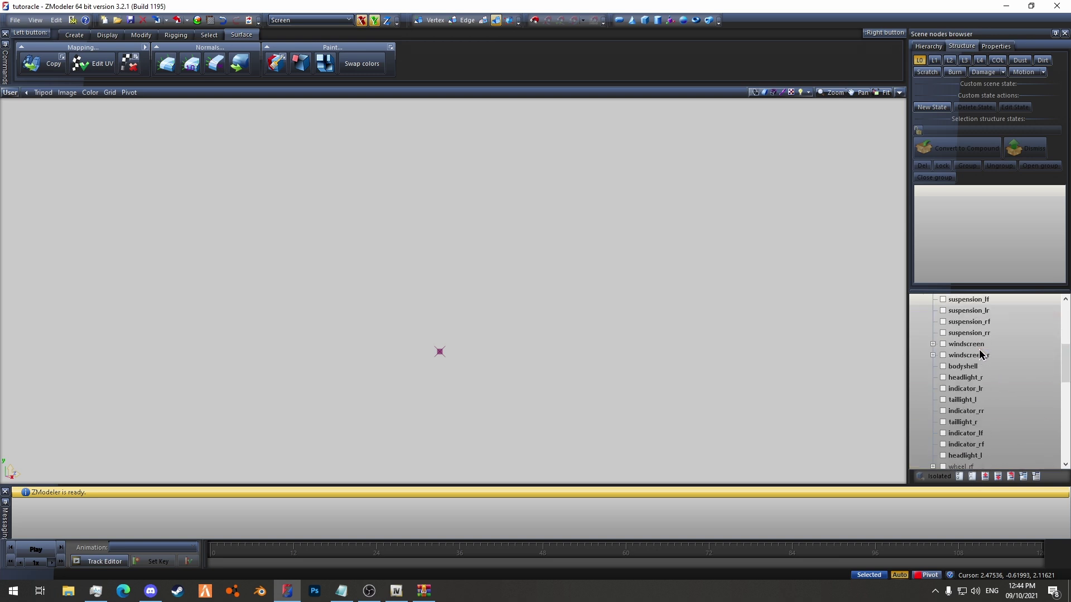
pyautogui.click(943, 378)
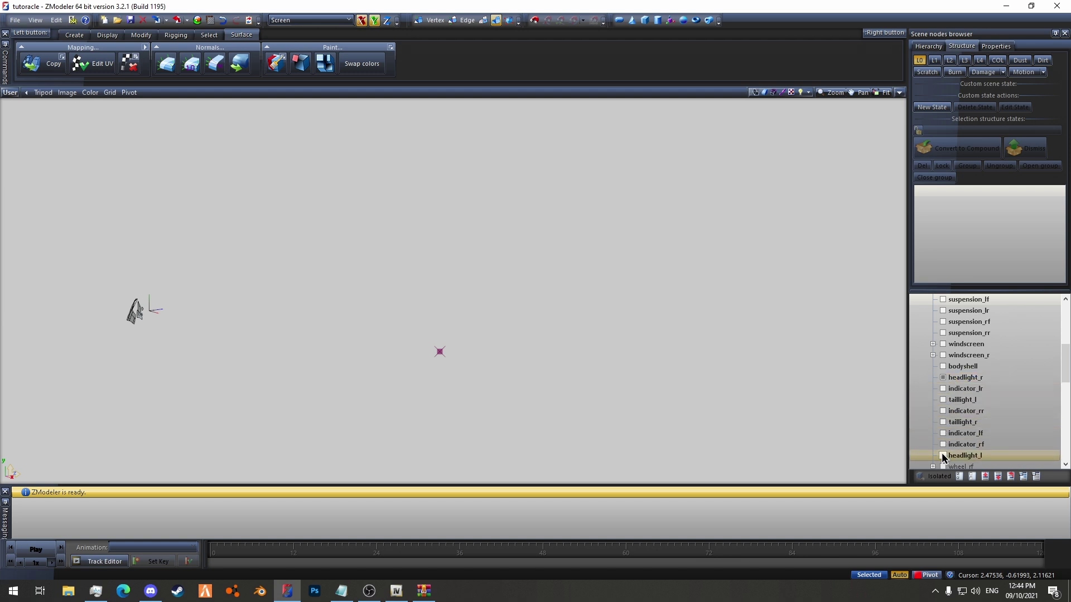
pyautogui.click(942, 455)
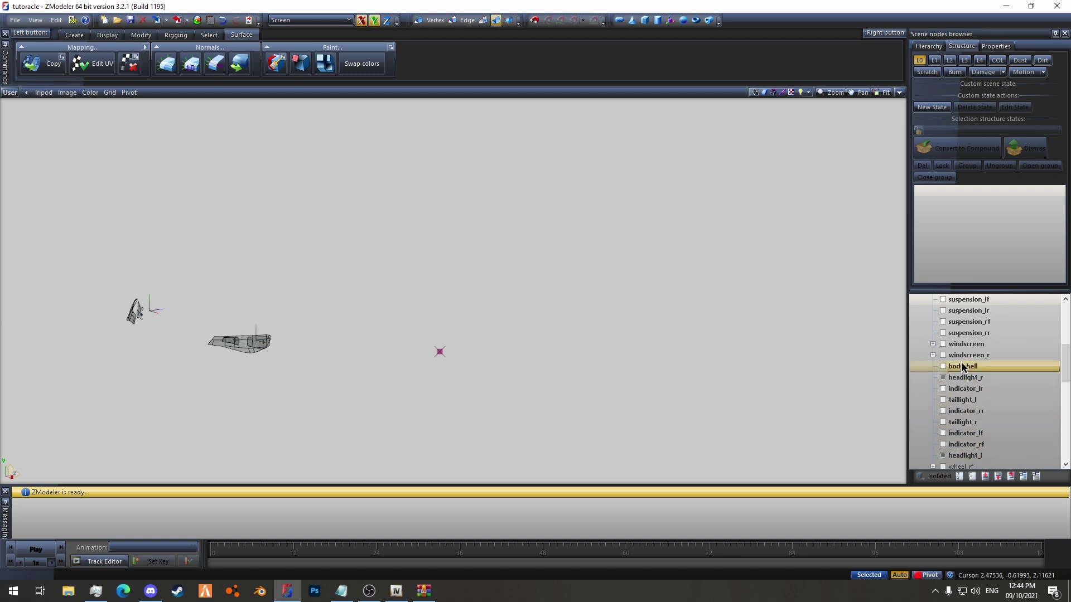
pyautogui.click(943, 345)
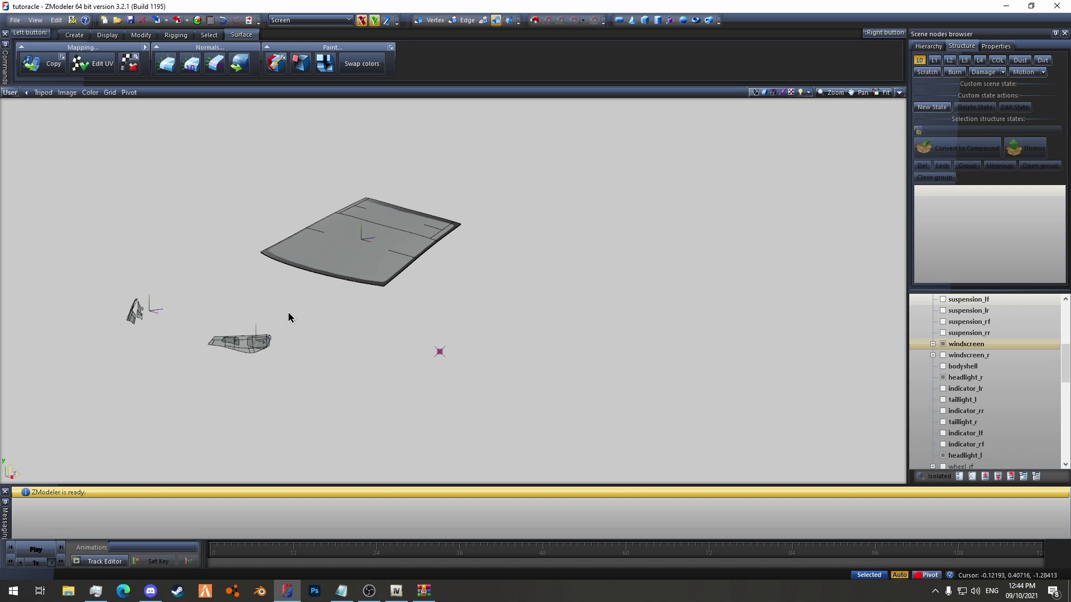
pyautogui.moveTo(288, 313); pyautogui.dragTo(339, 318, button='middle')
pyautogui.moveTo(490, 399); pyautogui.dragTo(62, 107)
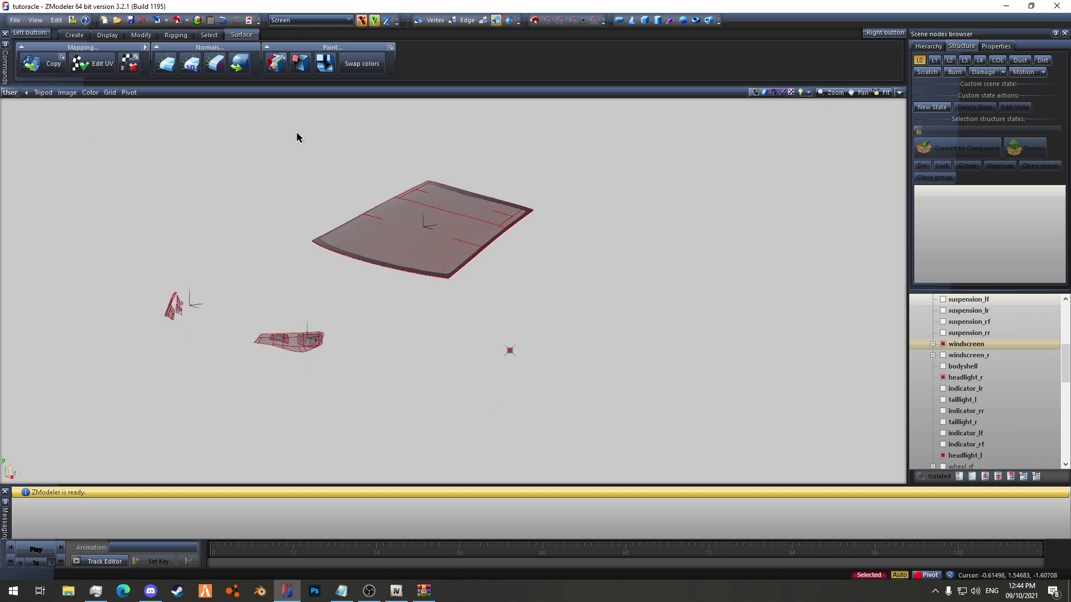
# Step: Tick Primary Color under Mesh > Vertices > Format for the windscreen and headlight meshes
pyautogui.click(995, 45)
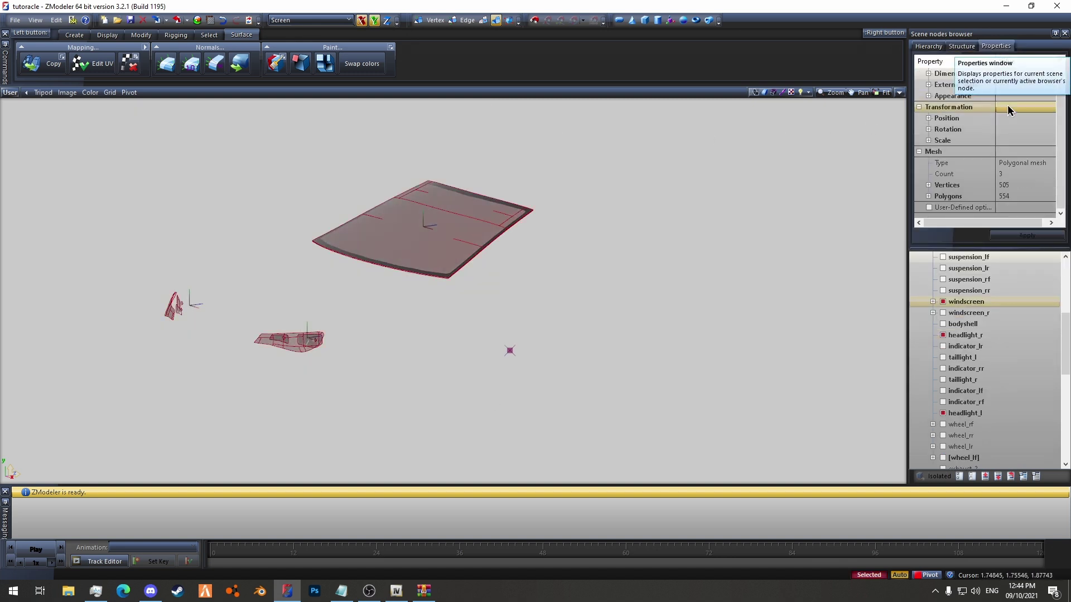
pyautogui.click(928, 185)
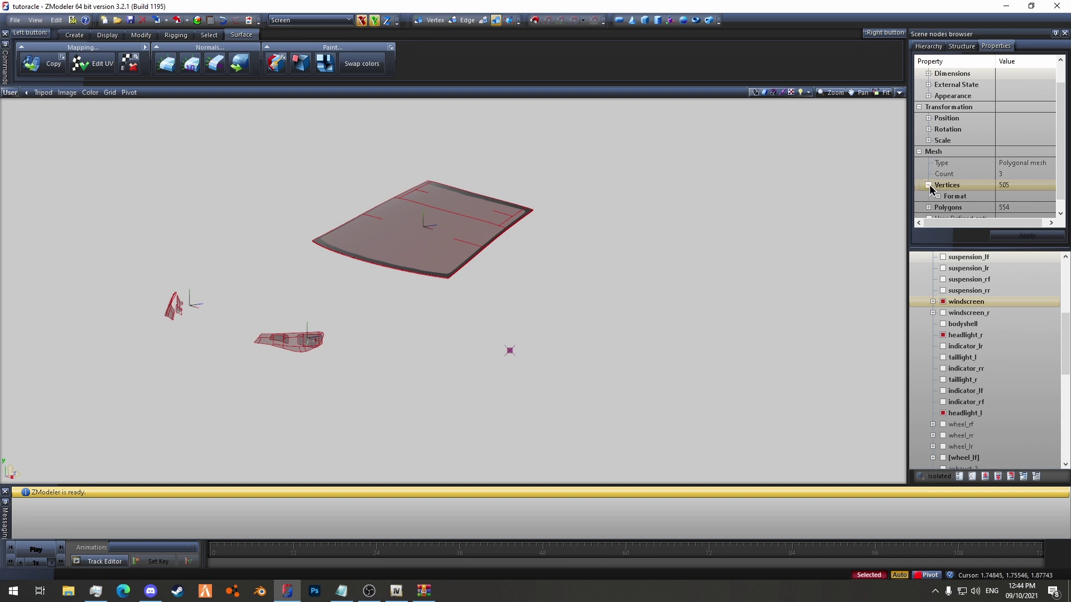
pyautogui.doubleClick(955, 196)
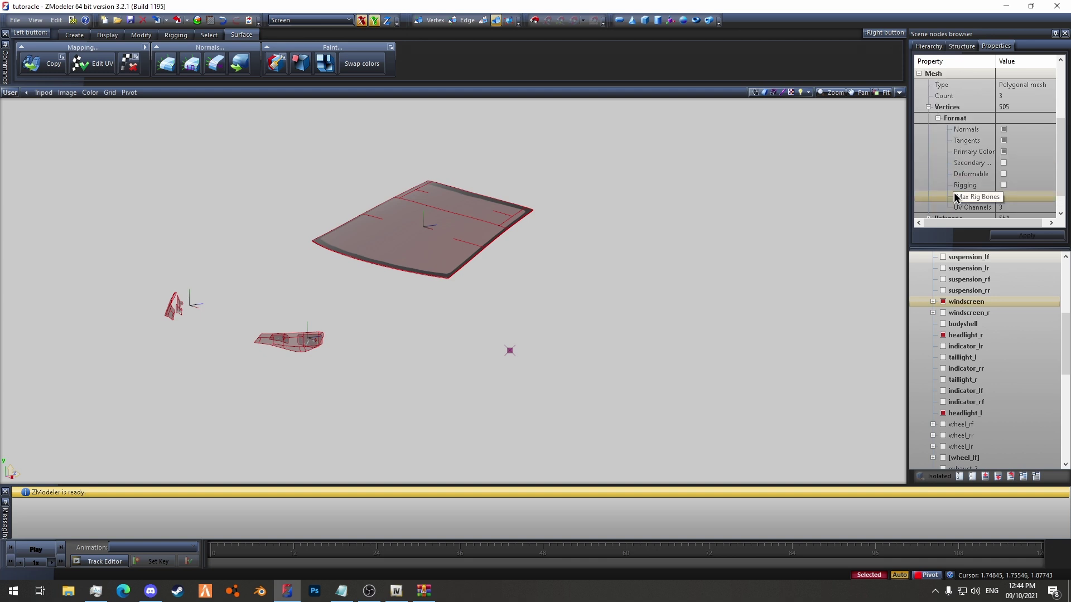
pyautogui.scroll(-1, 998, 147)
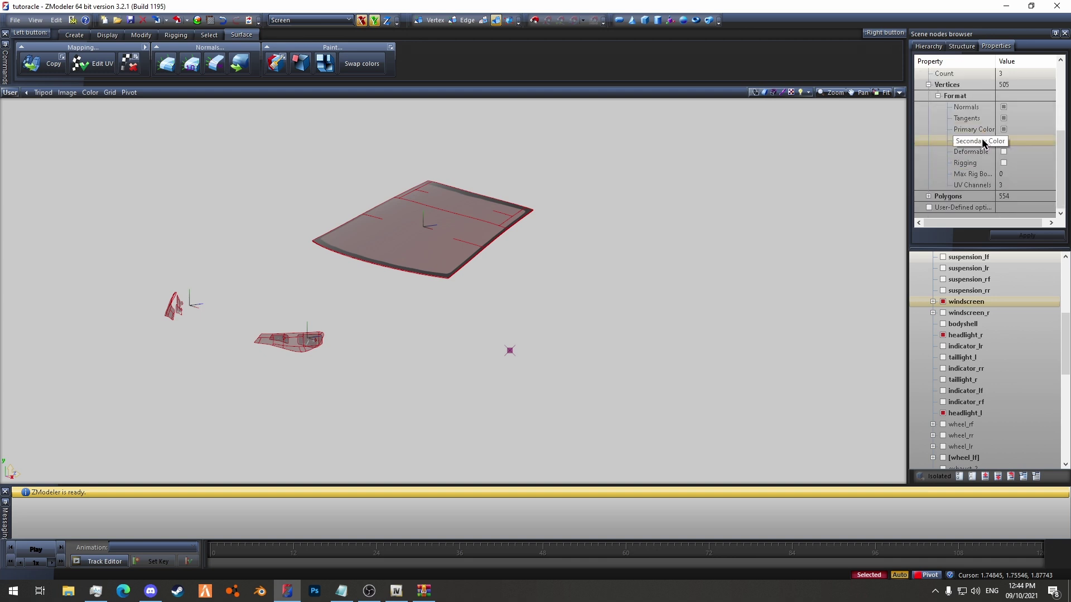
pyautogui.click(1026, 126)
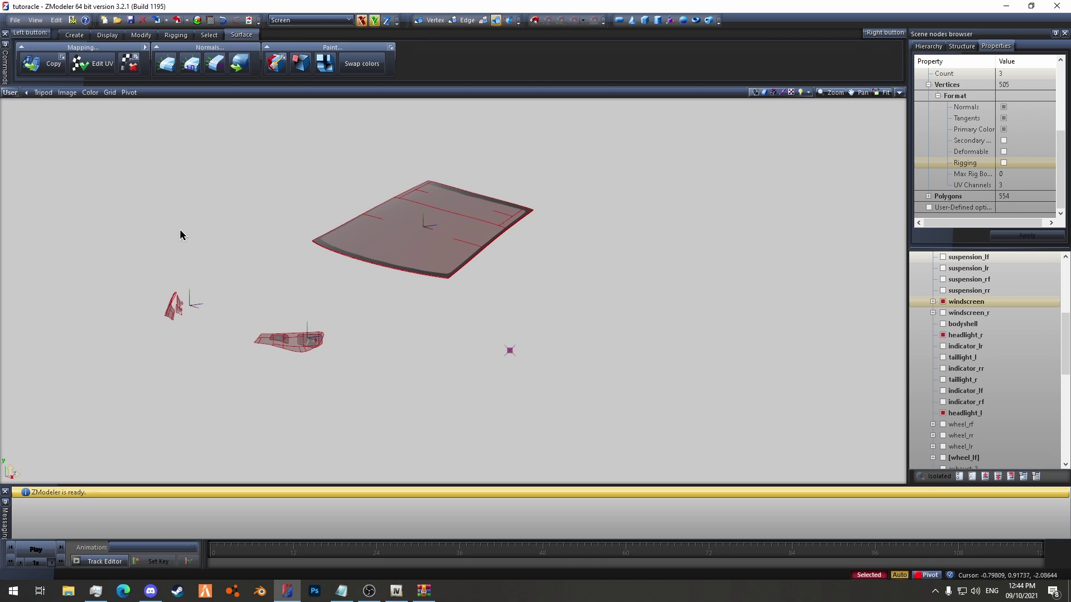
pyautogui.click(1027, 131)
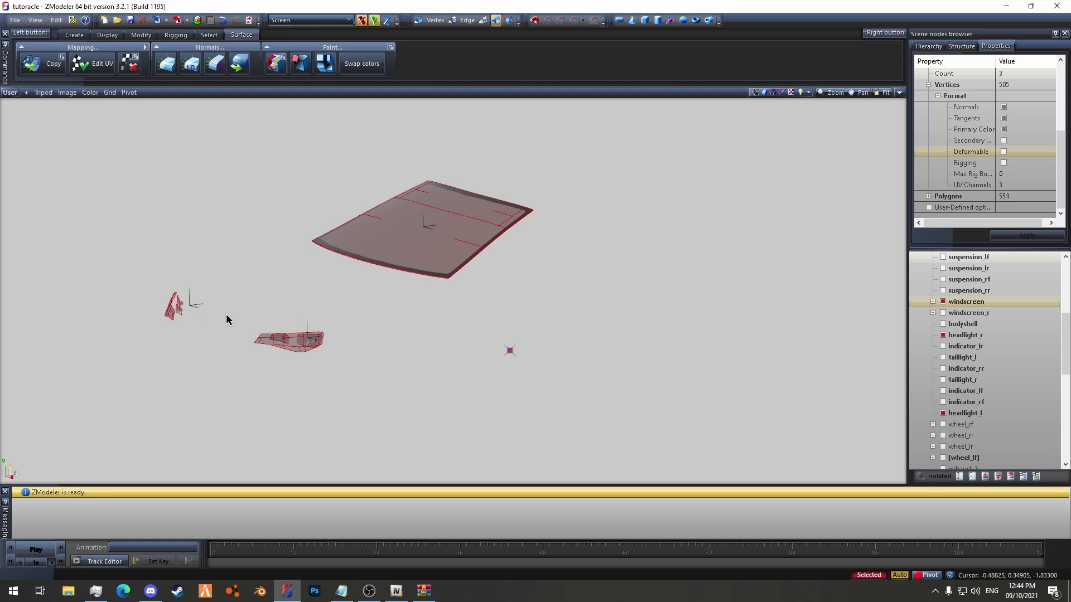
# Step: Select all vehicle_generic_glasswindows2 polygons by material and convert them to 439 vertices
pyautogui.click(432, 21)
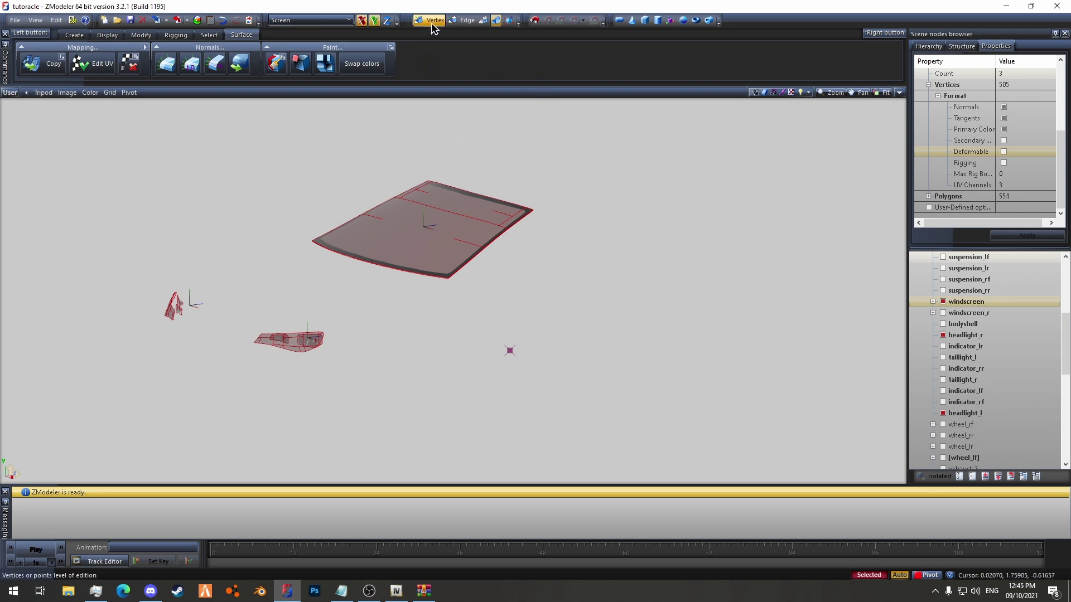
pyautogui.click(483, 21)
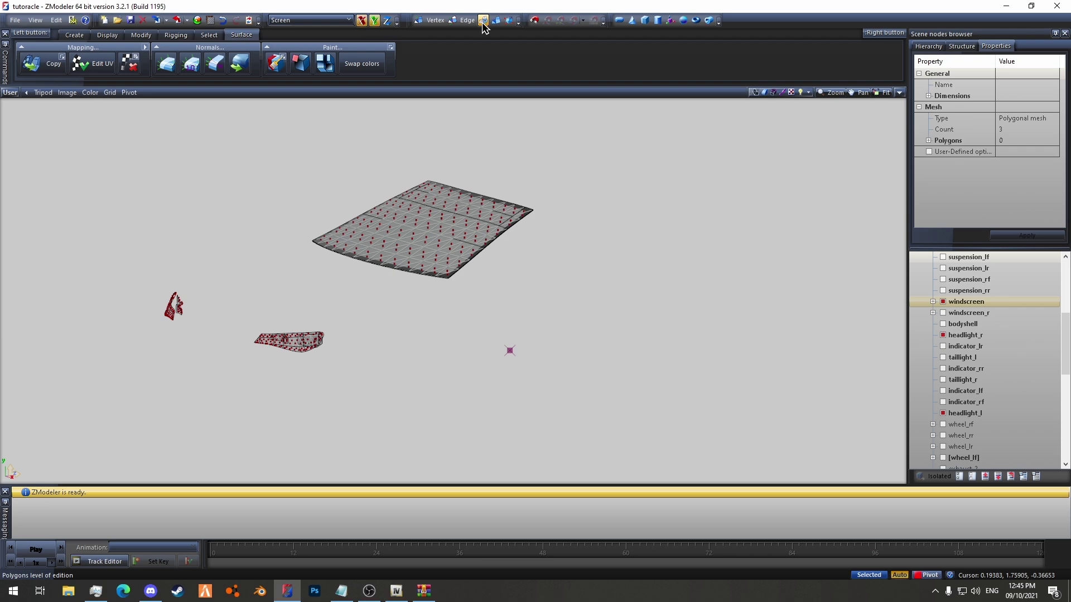
pyautogui.click(208, 35)
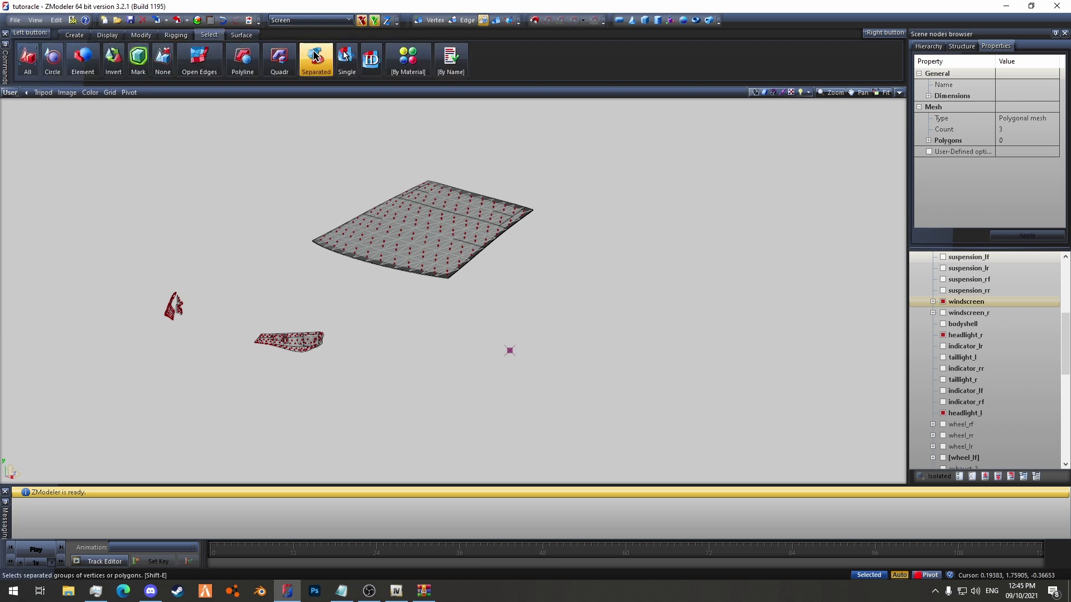
pyautogui.click(410, 64)
pyautogui.moveTo(370, 160); pyautogui.dragTo(313, 82)
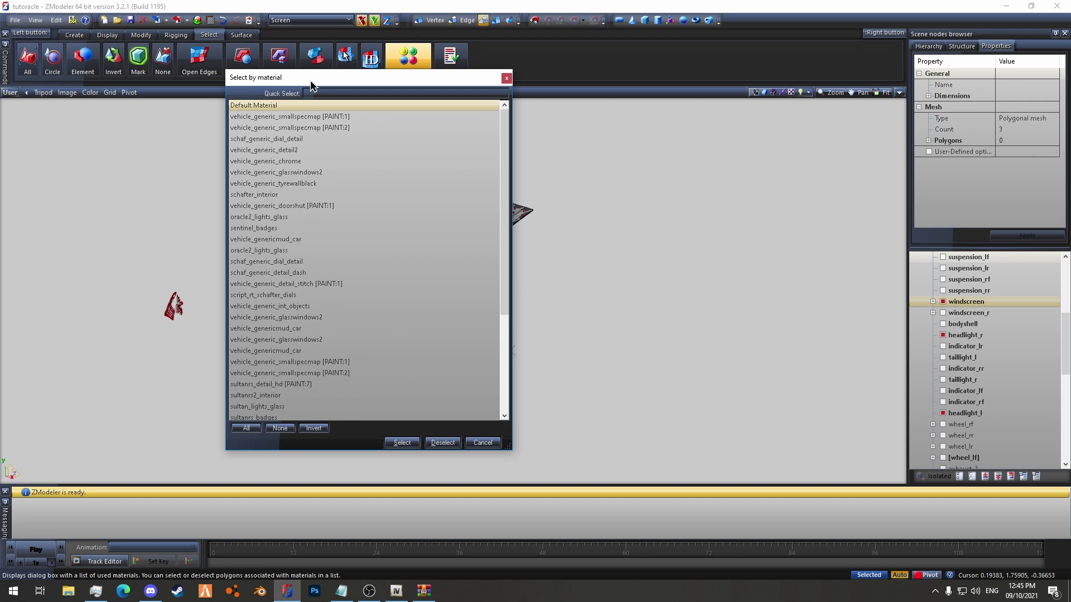
pyautogui.click(303, 171)
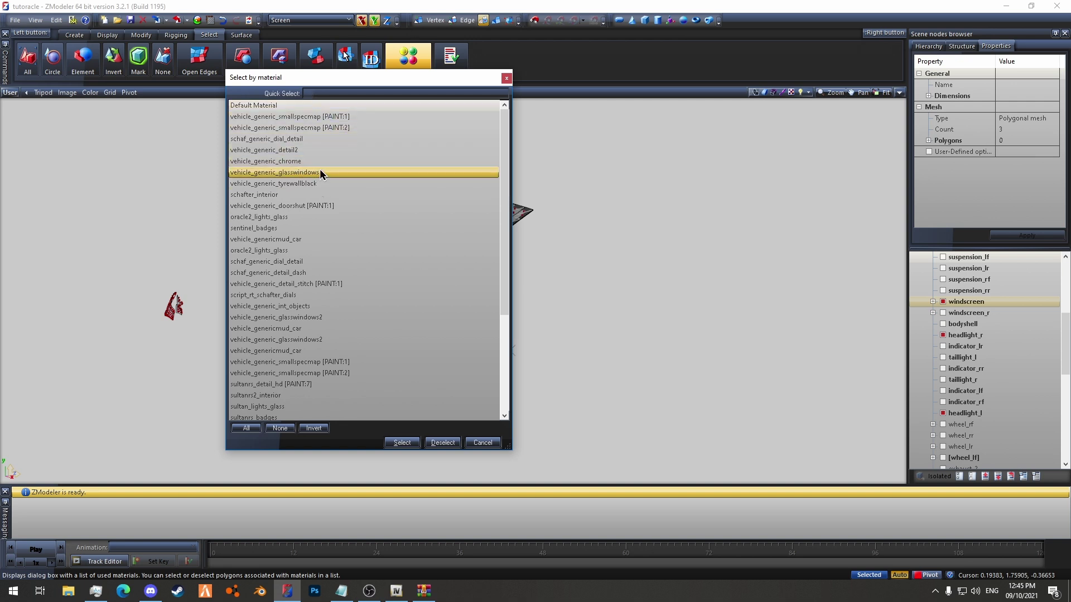
pyautogui.click(340, 318)
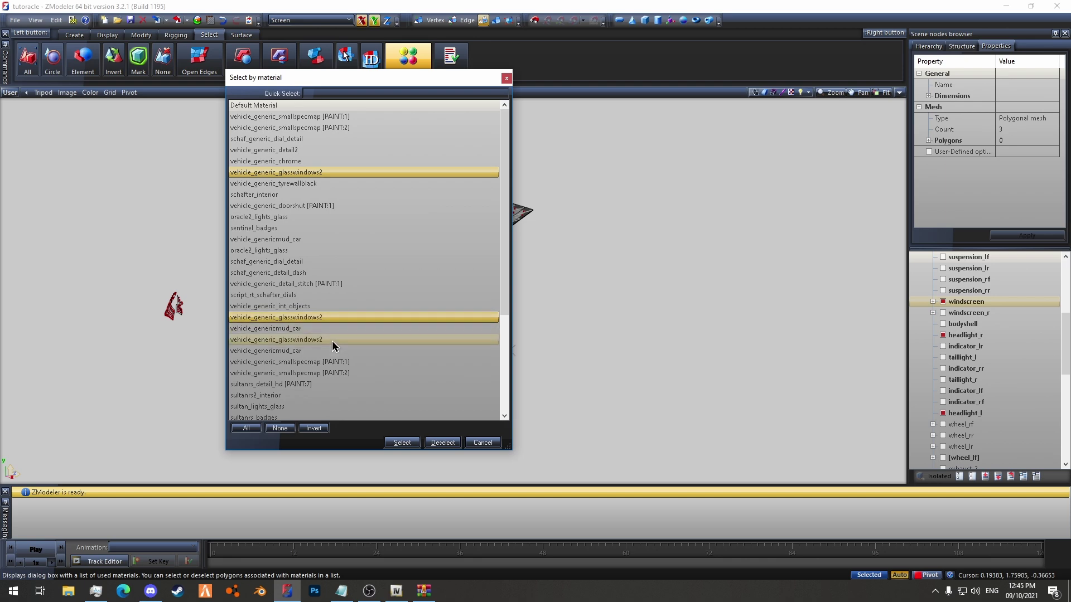
pyautogui.click(332, 340)
pyautogui.click(403, 442)
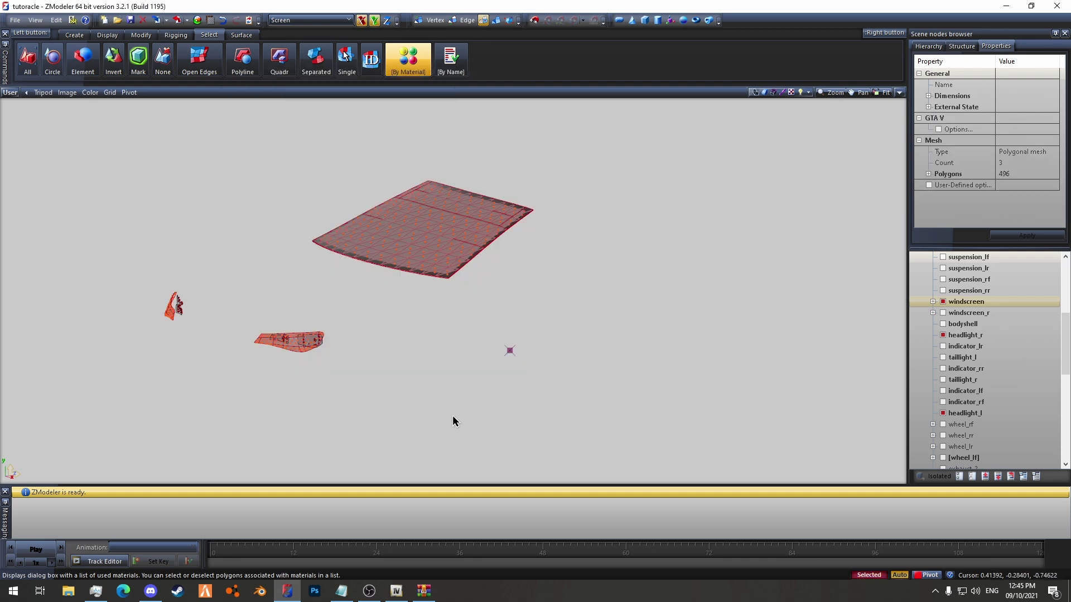
pyautogui.moveTo(454, 420); pyautogui.dragTo(291, 203, button='middle')
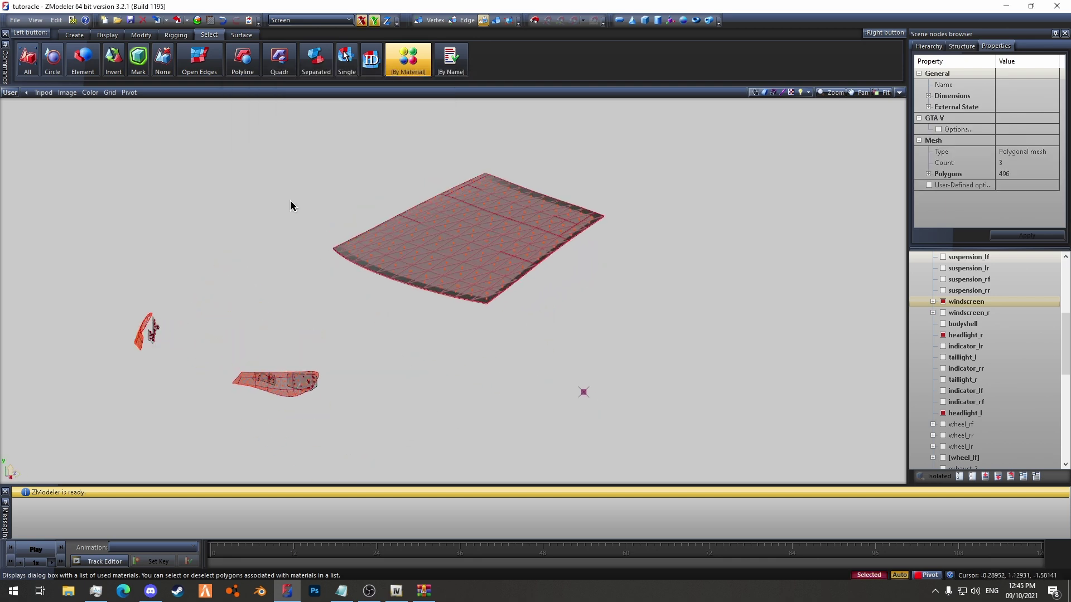
pyautogui.click(429, 21)
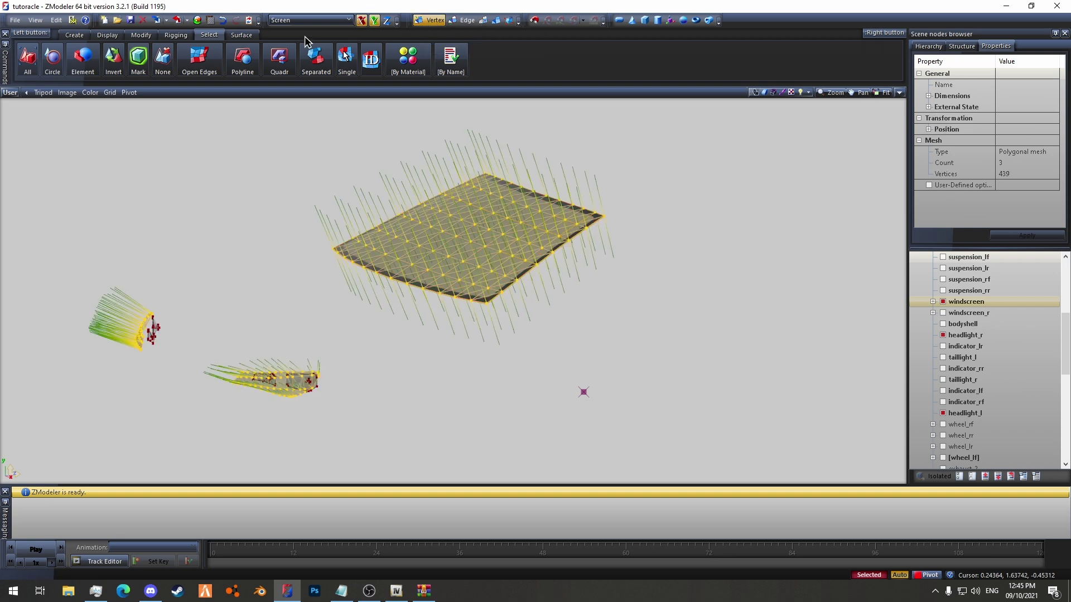
# Step: Set the paint channel to A, Primary colour slot
pyautogui.click(236, 36)
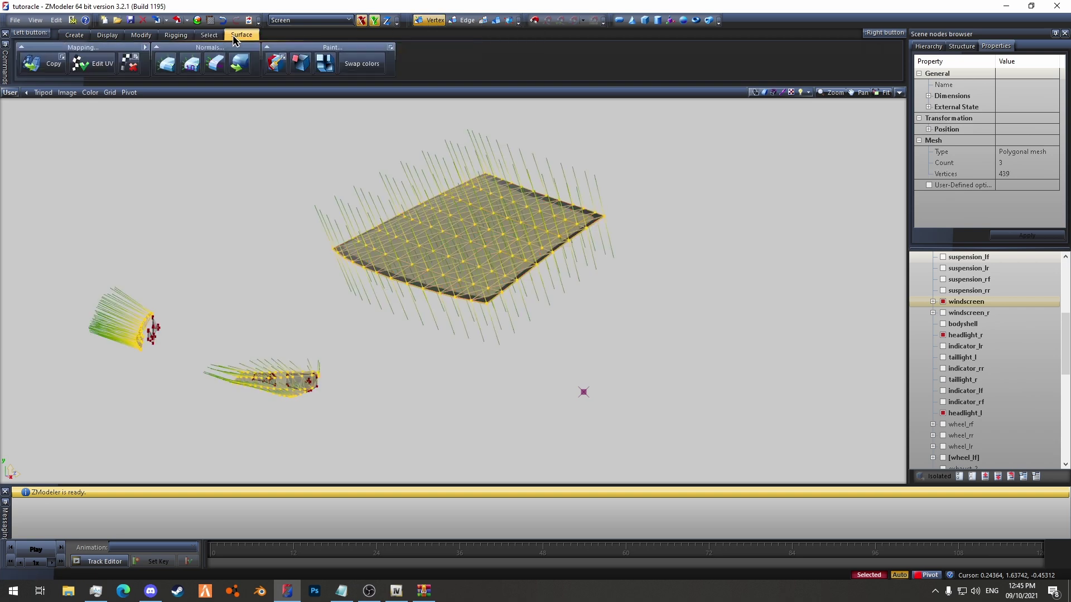
pyautogui.click(390, 47)
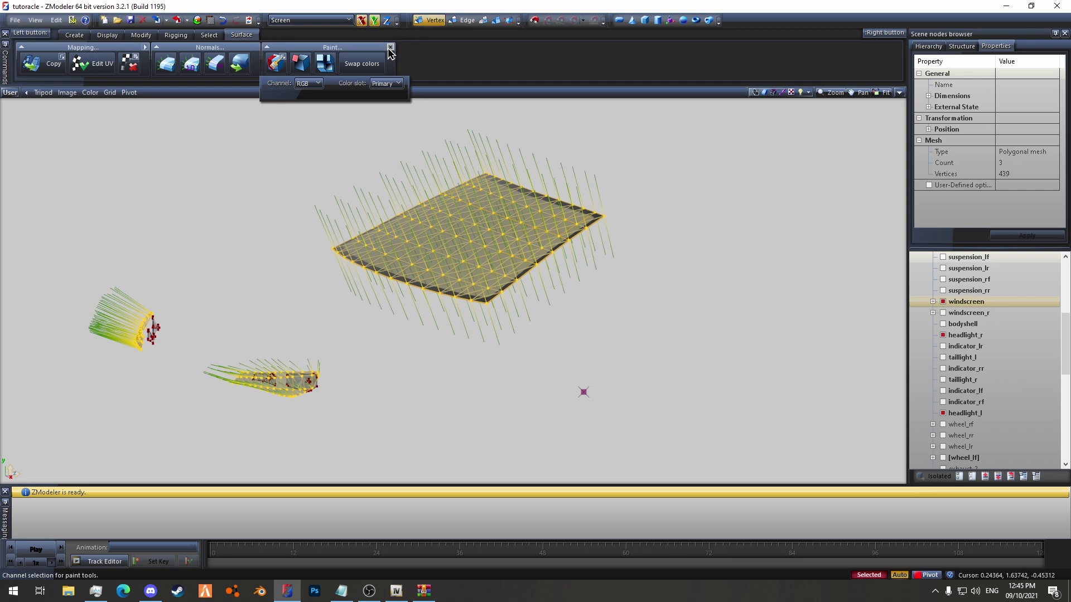
pyautogui.click(318, 84)
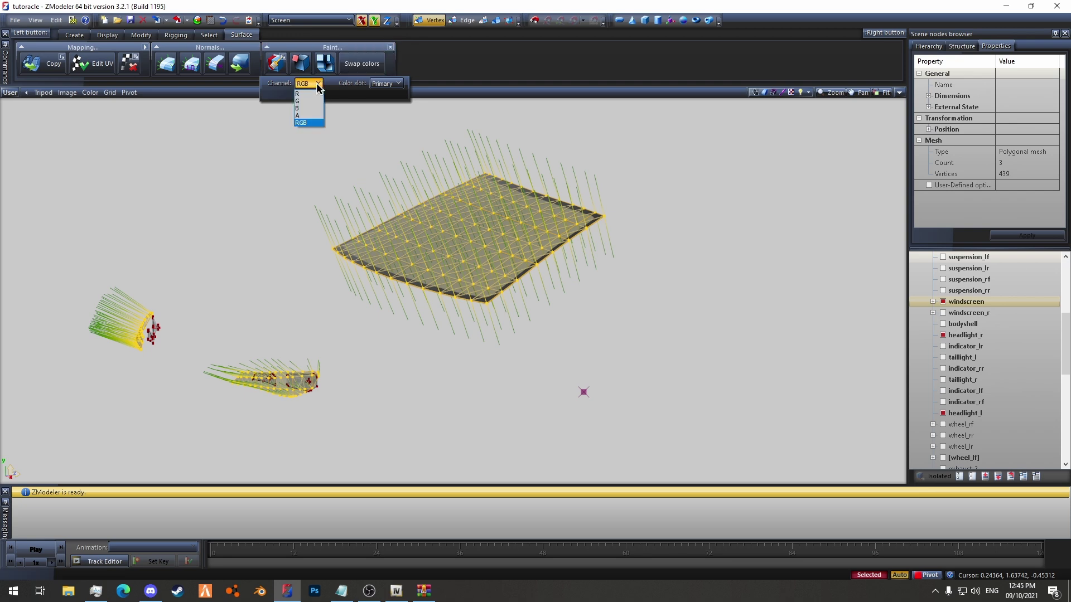
pyautogui.click(314, 115)
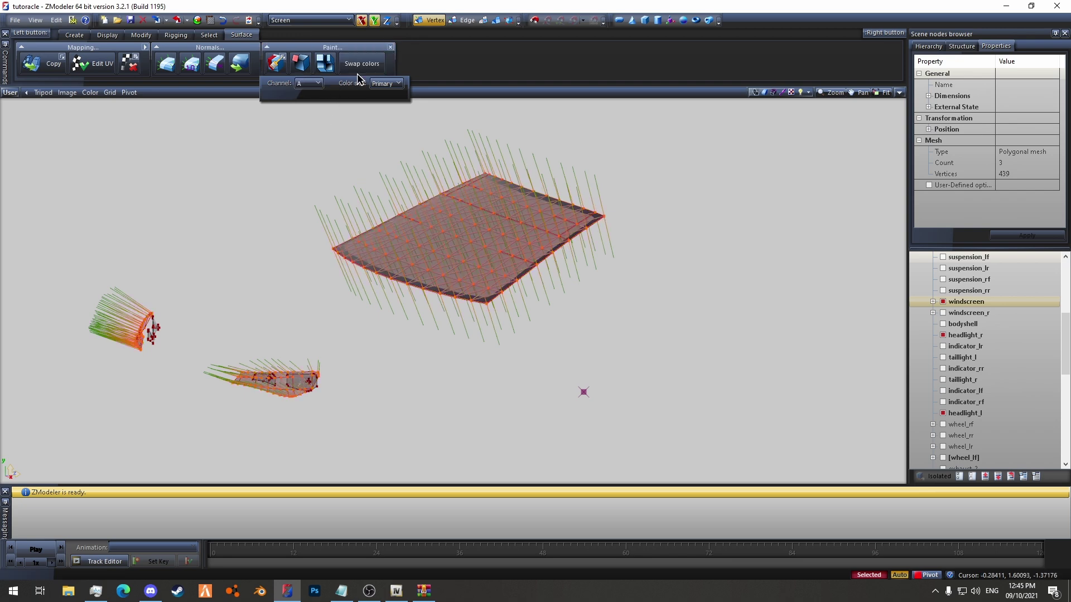
pyautogui.click(390, 49)
# Step: Fill the selected window vertices with black vertex colour, then clear the selection
pyautogui.click(282, 66)
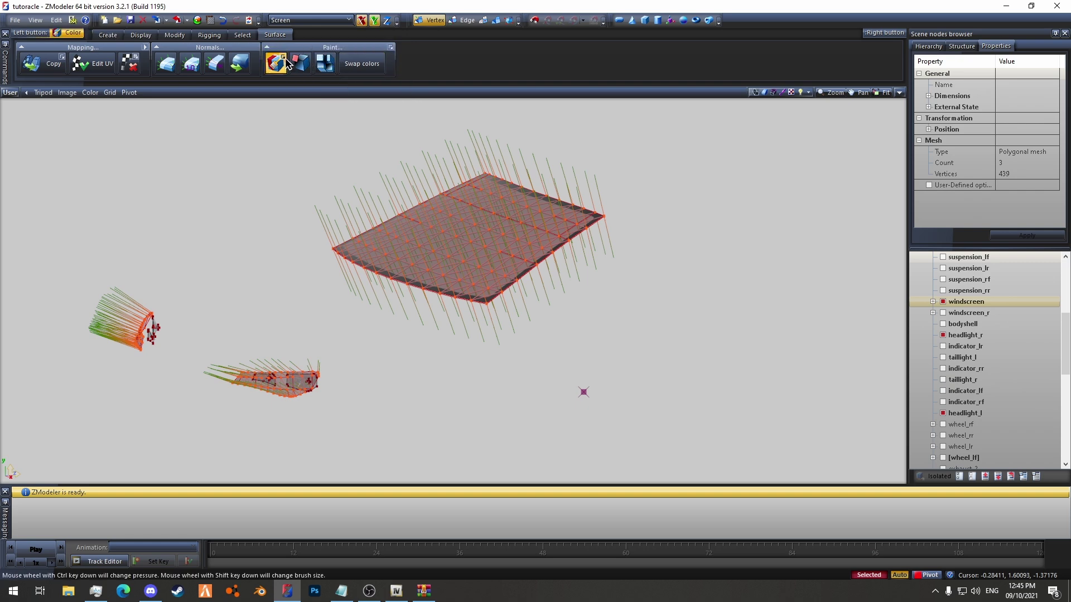
pyautogui.click(285, 58)
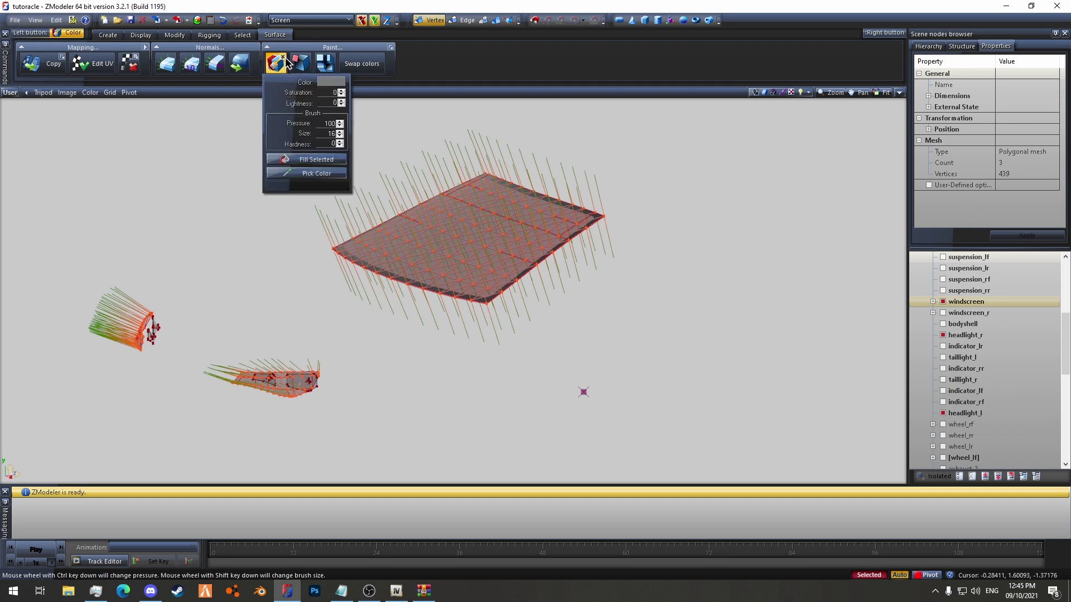
pyautogui.click(331, 82)
pyautogui.click(193, 137)
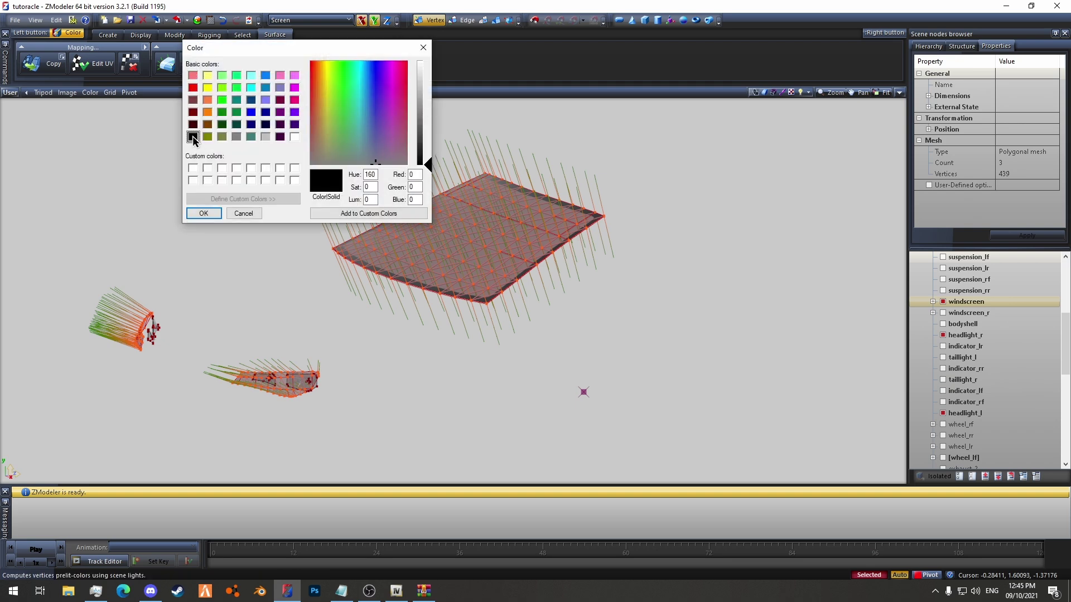
pyautogui.click(204, 214)
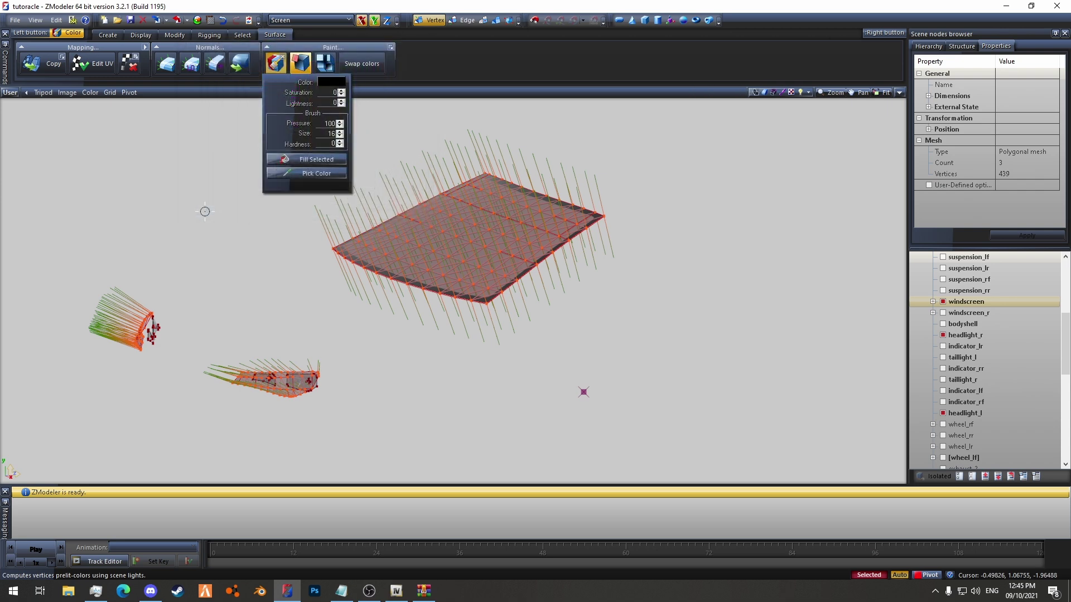
pyautogui.click(292, 162)
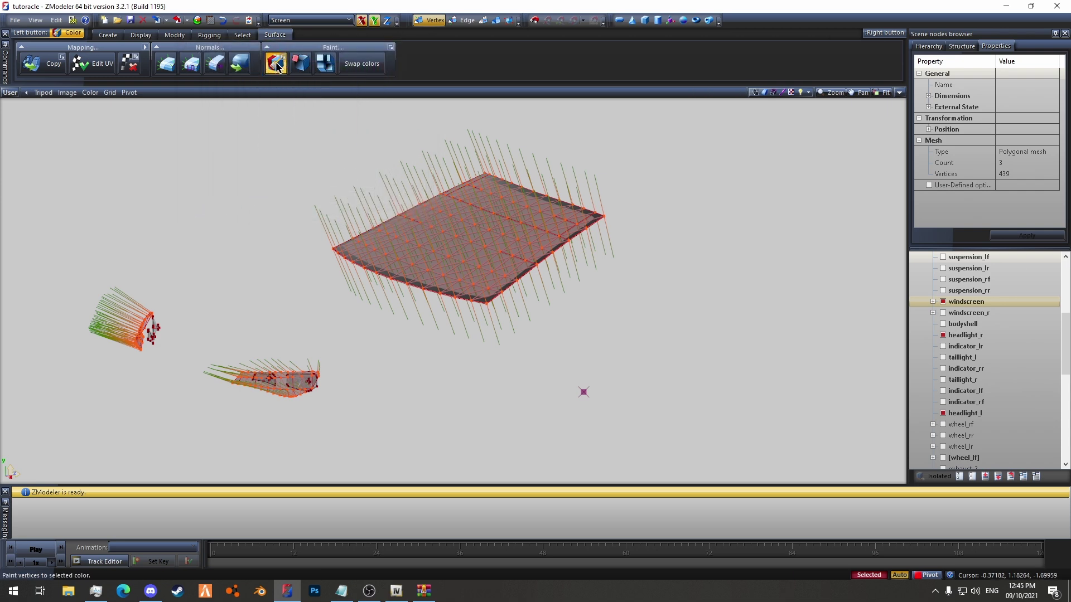
pyautogui.rightClick(209, 178)
pyautogui.click(289, 178)
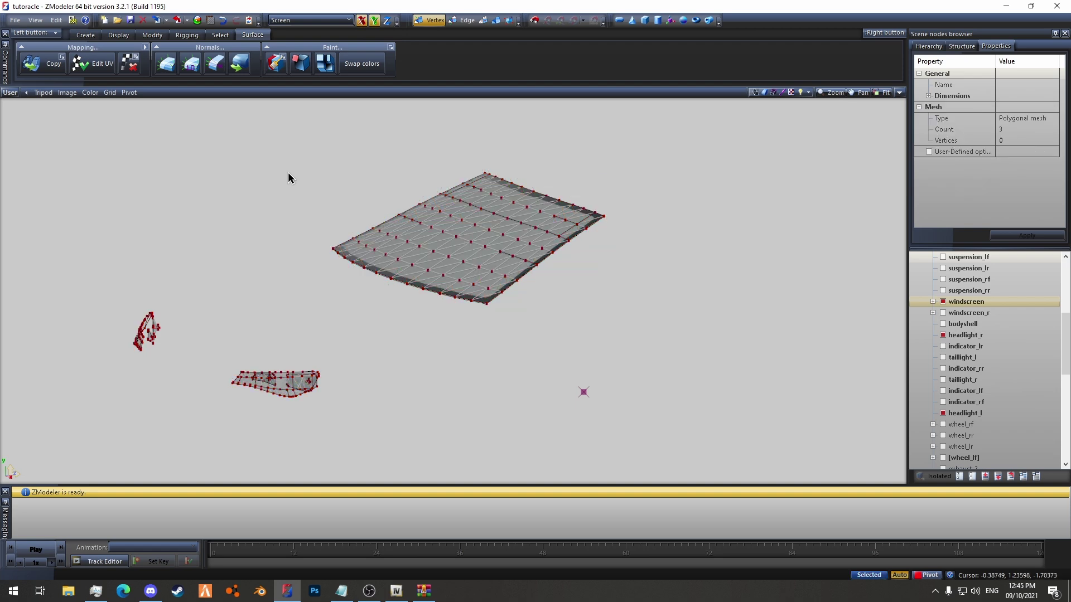
# Step: Return to object level and unhide all hidden car parts
pyautogui.click(483, 20)
pyautogui.click(505, 23)
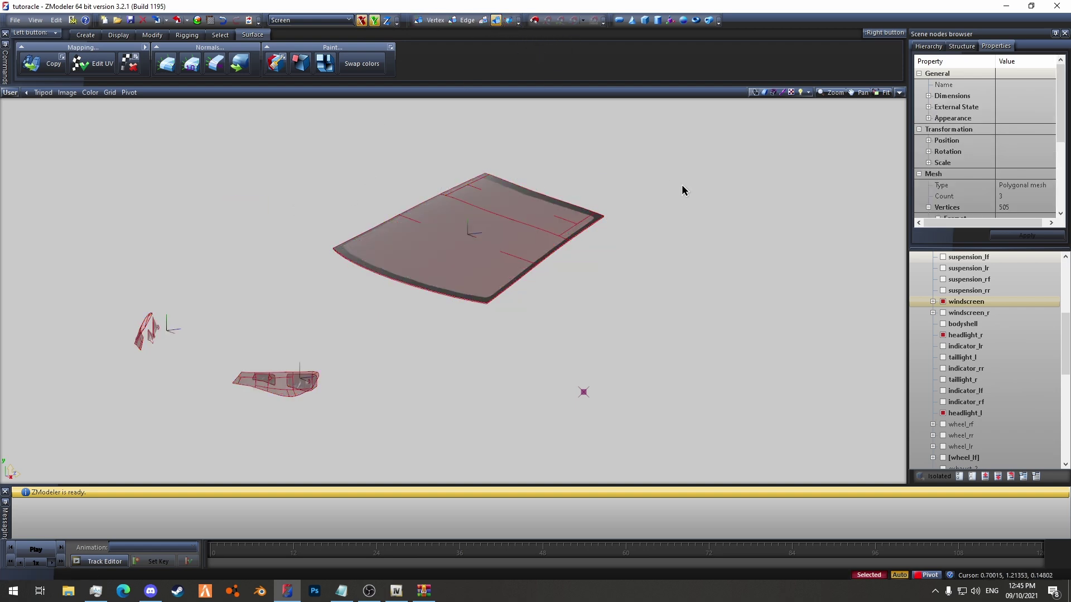
pyautogui.click(865, 318)
pyautogui.scroll(-5, 985, 354)
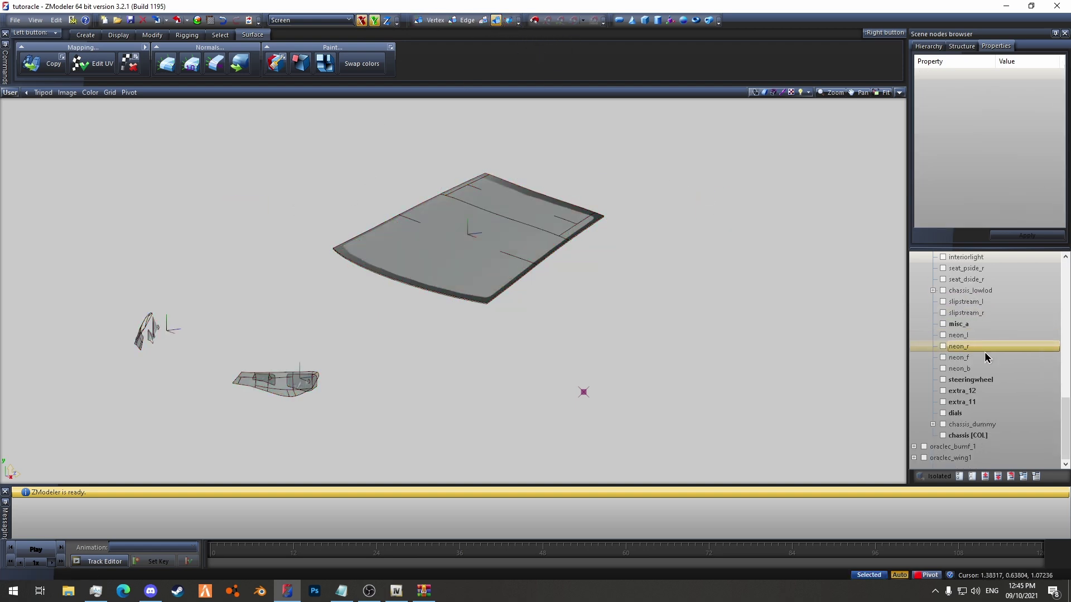
pyautogui.click(959, 477)
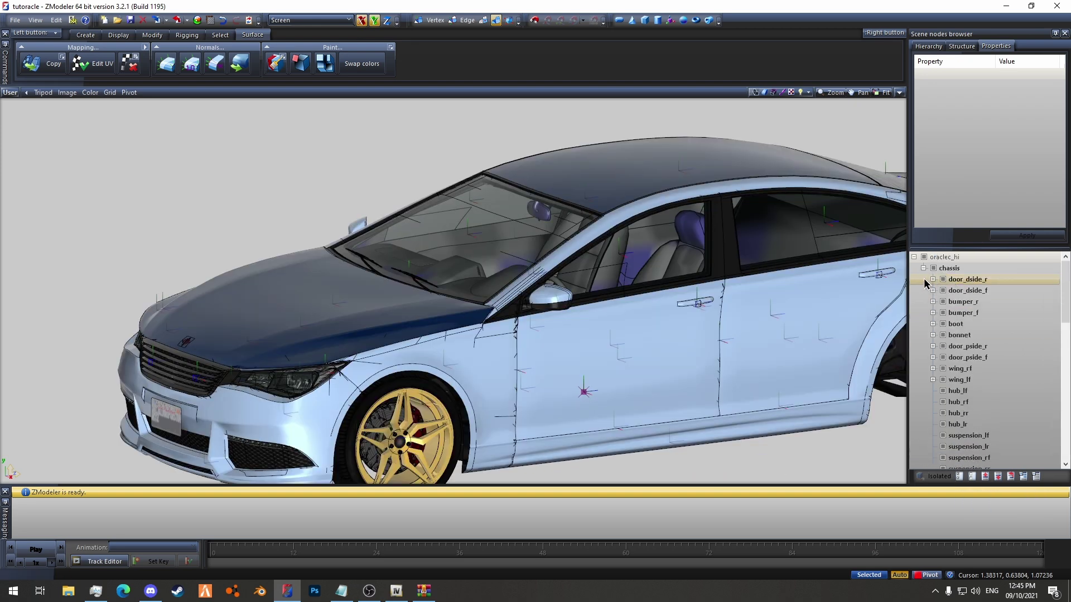
pyautogui.doubleClick(951, 260)
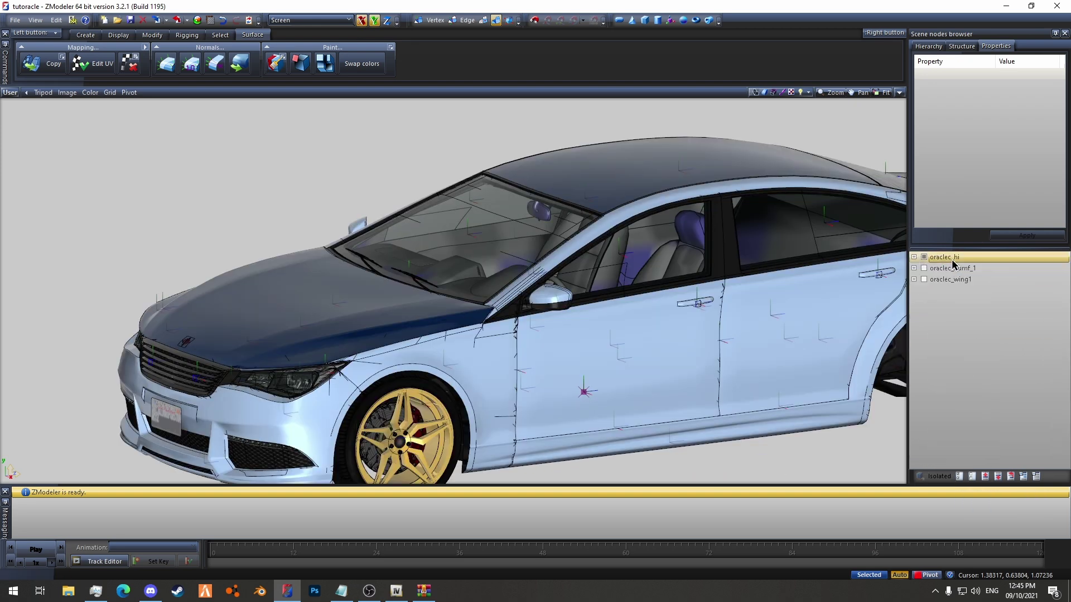
# Step: Export the car over the existing oraclec_hi.yft and oraclec.yft, confirming both replacements
pyautogui.click(177, 20)
pyautogui.click(282, 174)
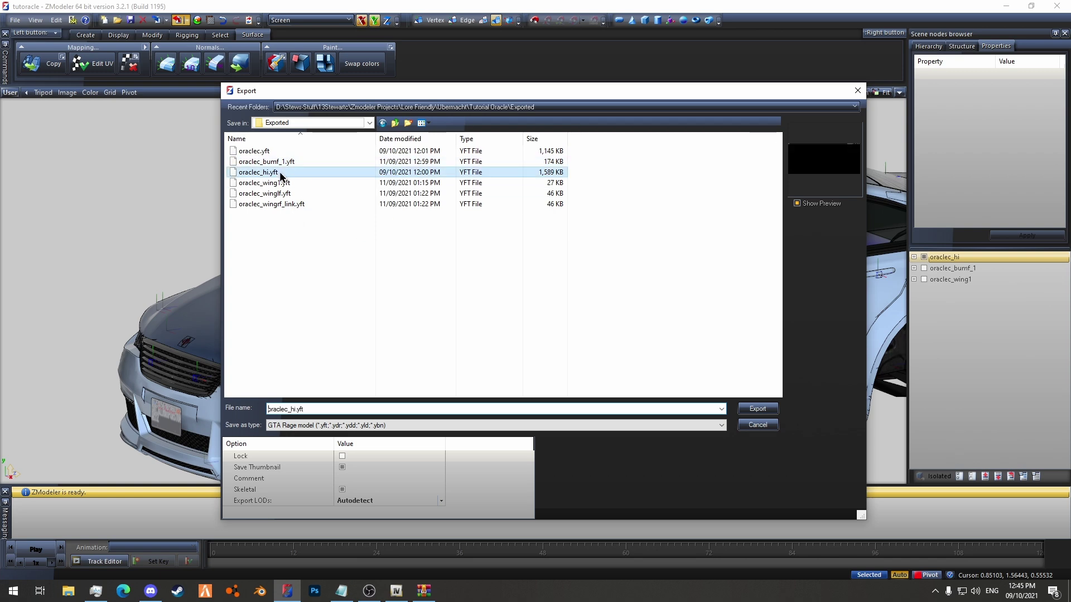
pyautogui.doubleClick(293, 176)
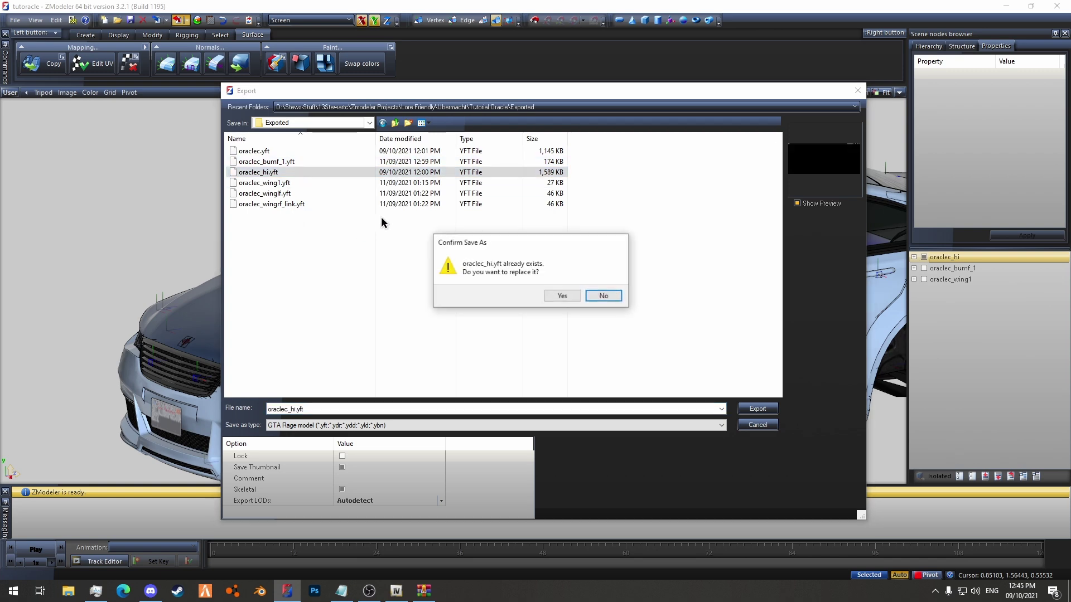
pyautogui.click(558, 296)
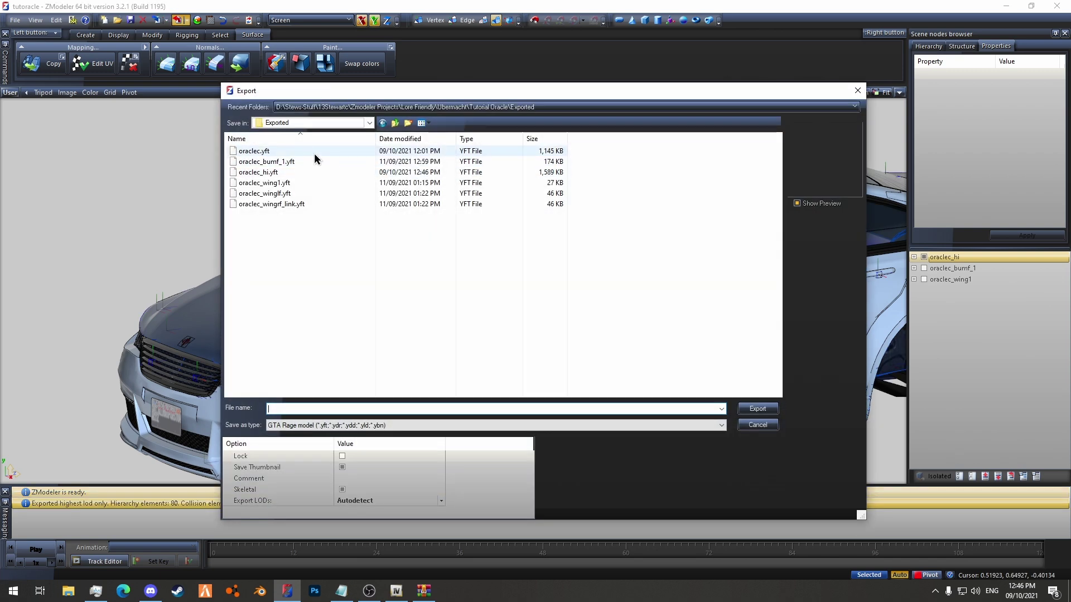
pyautogui.doubleClick(314, 153)
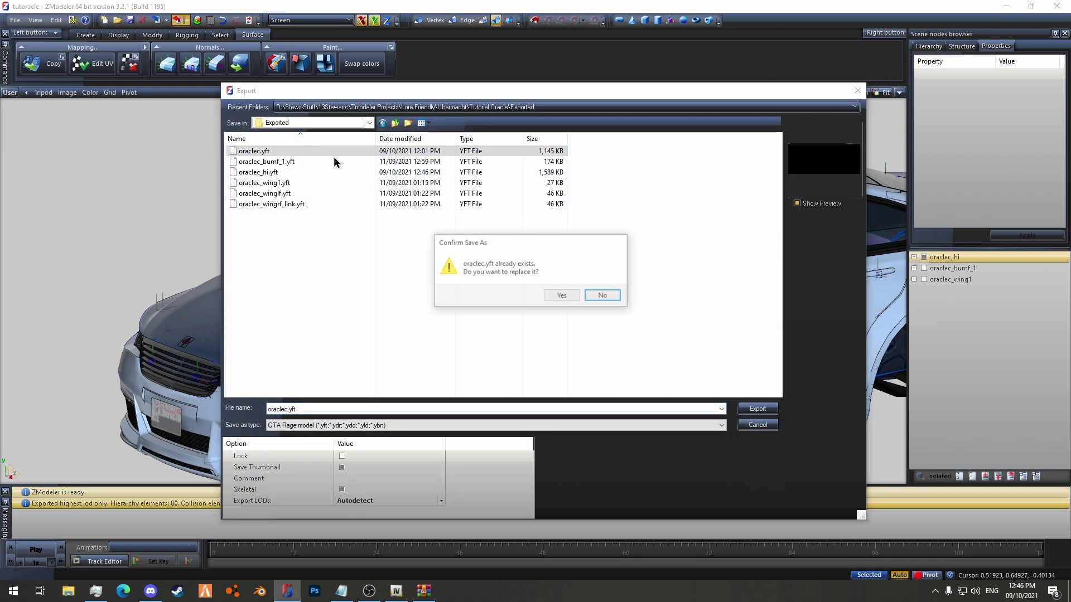
pyautogui.click(561, 297)
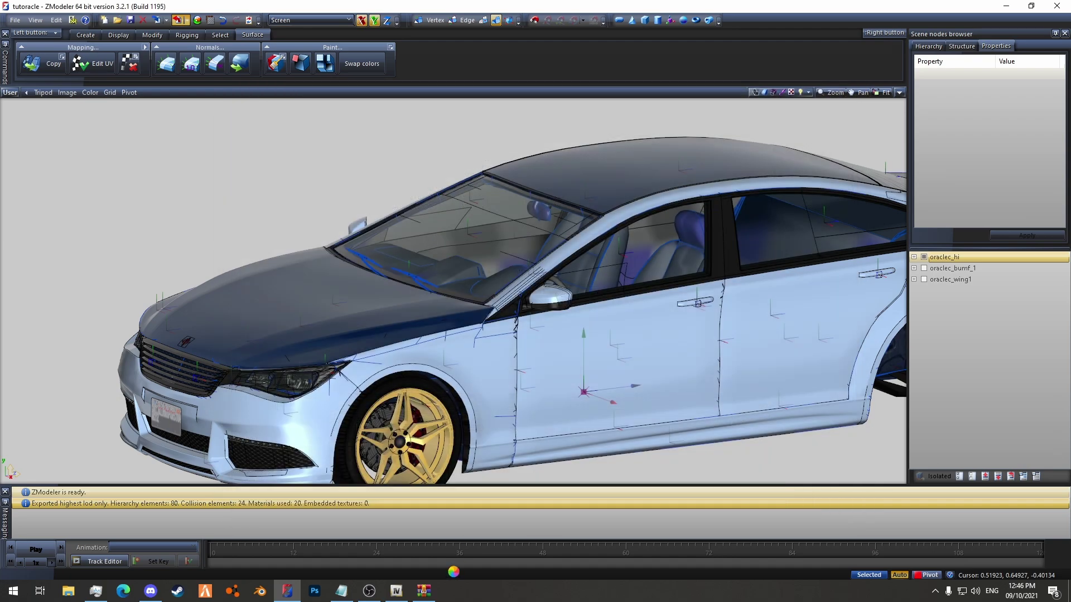
pyautogui.click(421, 592)
# Step: In OpenIV, open update > x64 > dlcpacks > stew_oraclec > dlc.rpf > x64 > vehicles.rpf
pyautogui.click(175, 24)
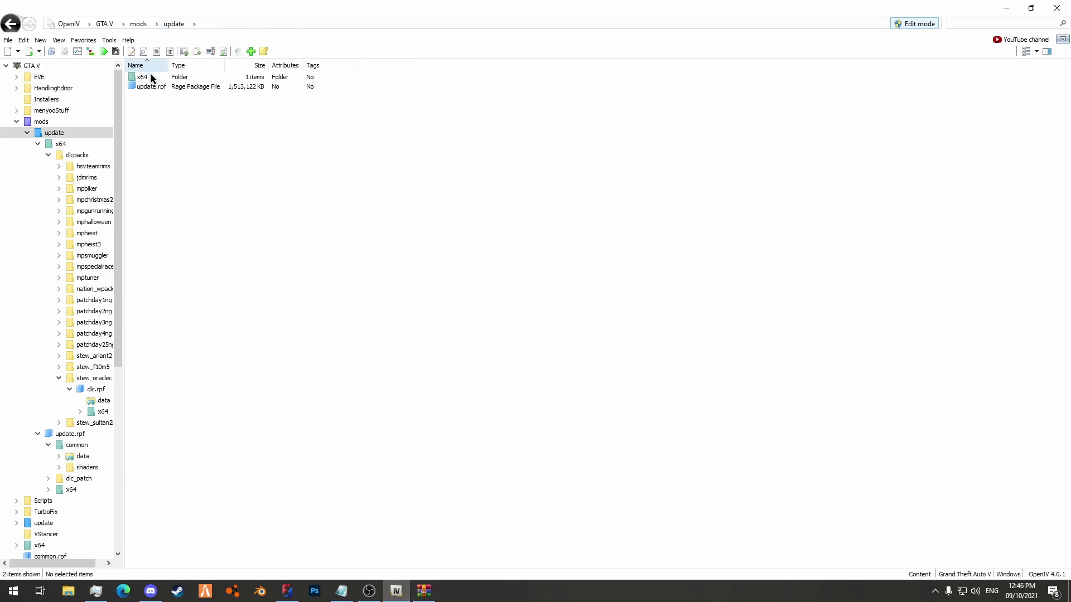
pyautogui.doubleClick(151, 76)
pyautogui.doubleClick(151, 77)
pyautogui.click(162, 240)
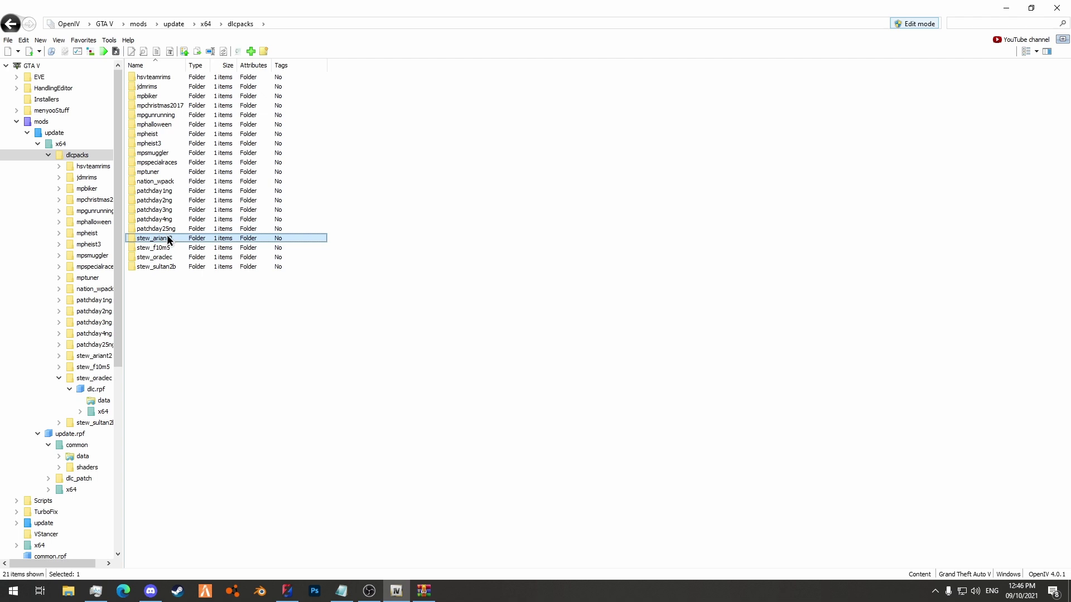
pyautogui.doubleClick(167, 257)
pyautogui.doubleClick(193, 78)
pyautogui.click(188, 88)
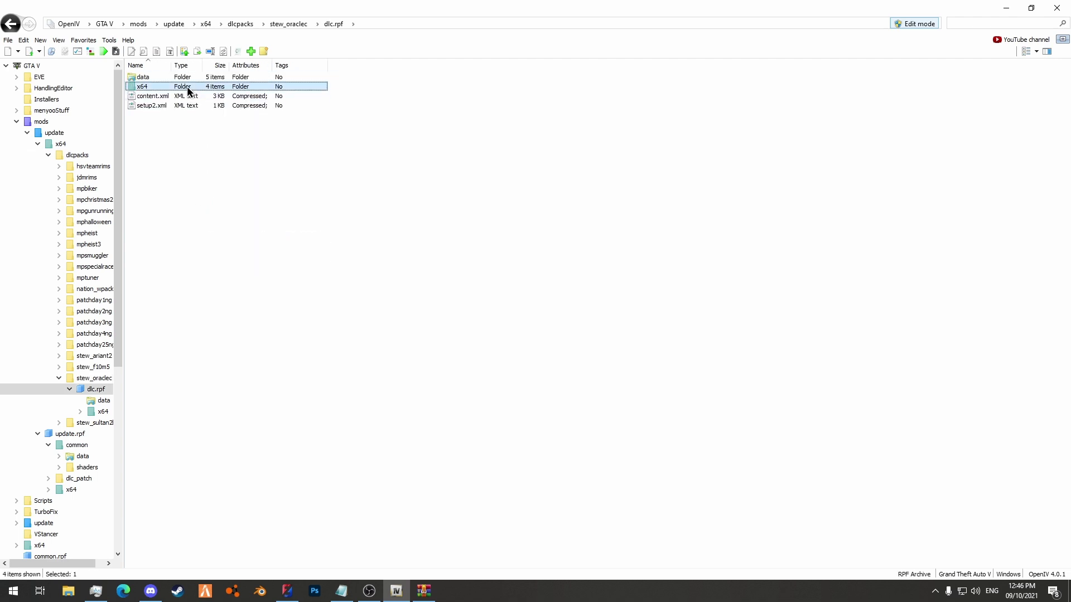
pyautogui.doubleClick(188, 89)
pyautogui.click(180, 106)
pyautogui.doubleClick(180, 105)
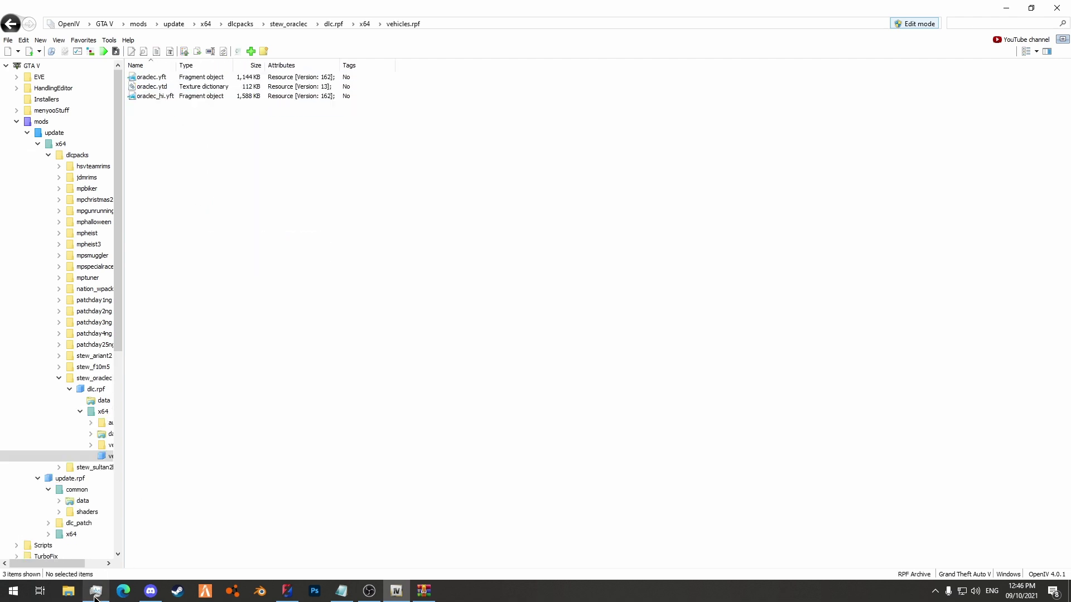
# Step: Drag oraclec.yft and oraclec_hi.yft from Tutorial Oracle's Exported folder into vehicles.rpf
pyautogui.click(69, 591)
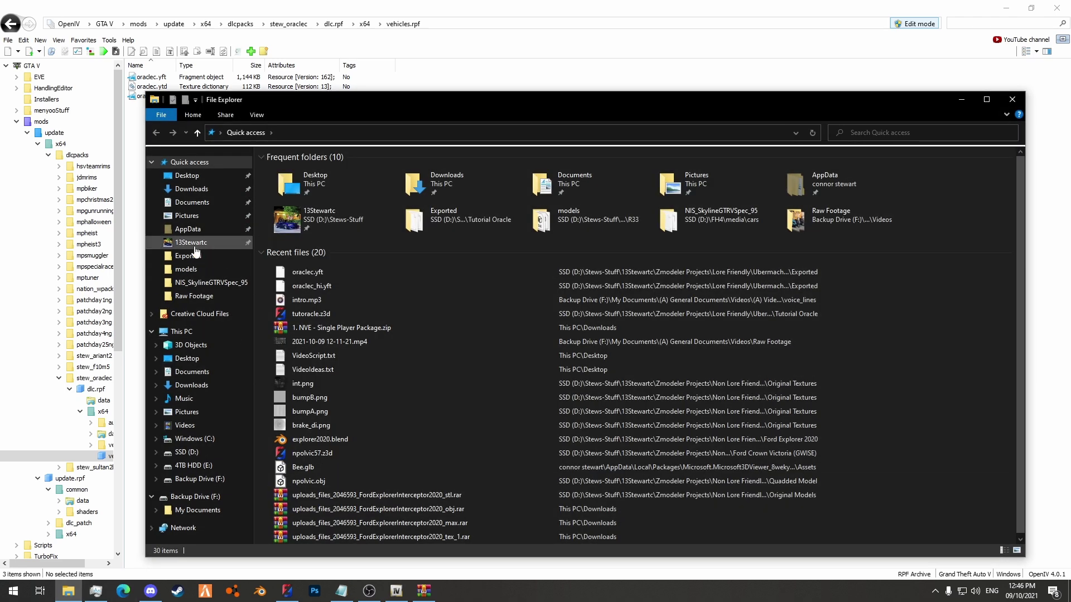
pyautogui.click(190, 244)
pyautogui.doubleClick(306, 244)
pyautogui.doubleClick(309, 180)
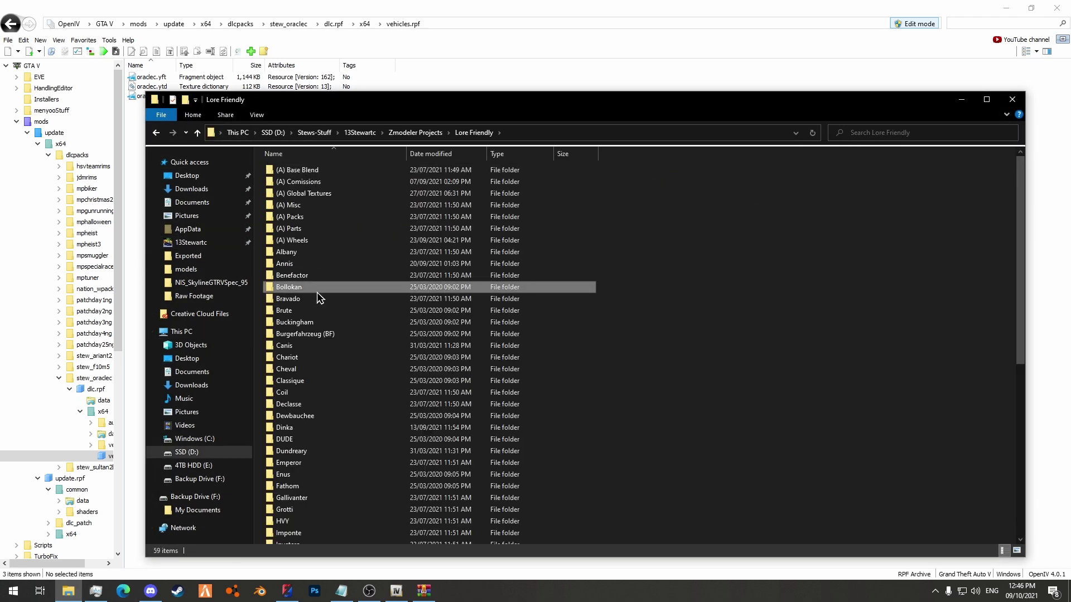
pyautogui.scroll(-9, 318, 296)
pyautogui.doubleClick(294, 464)
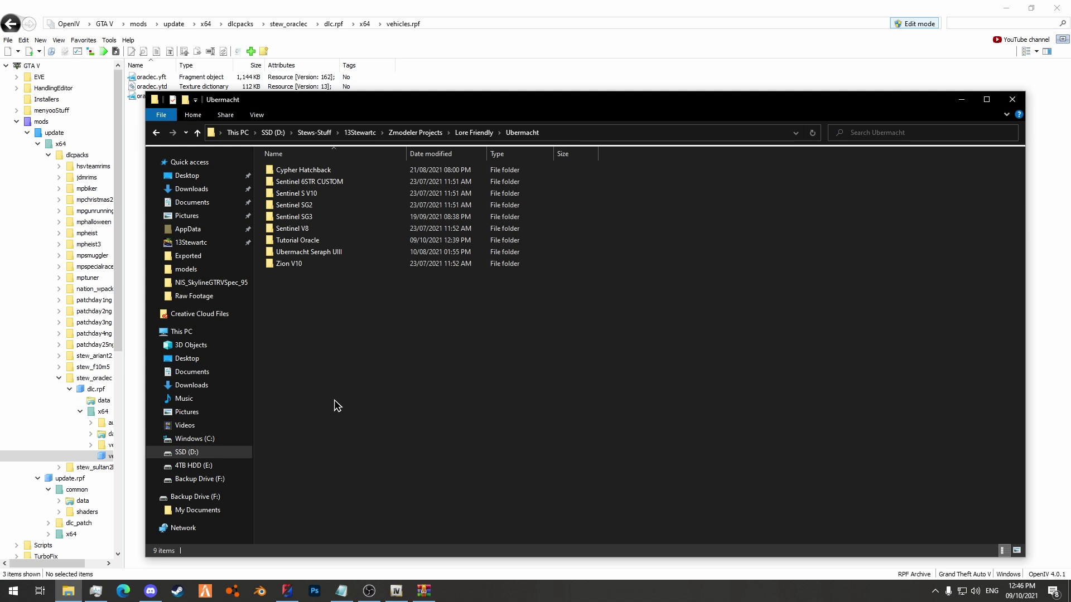
pyautogui.doubleClick(323, 241)
pyautogui.doubleClick(310, 182)
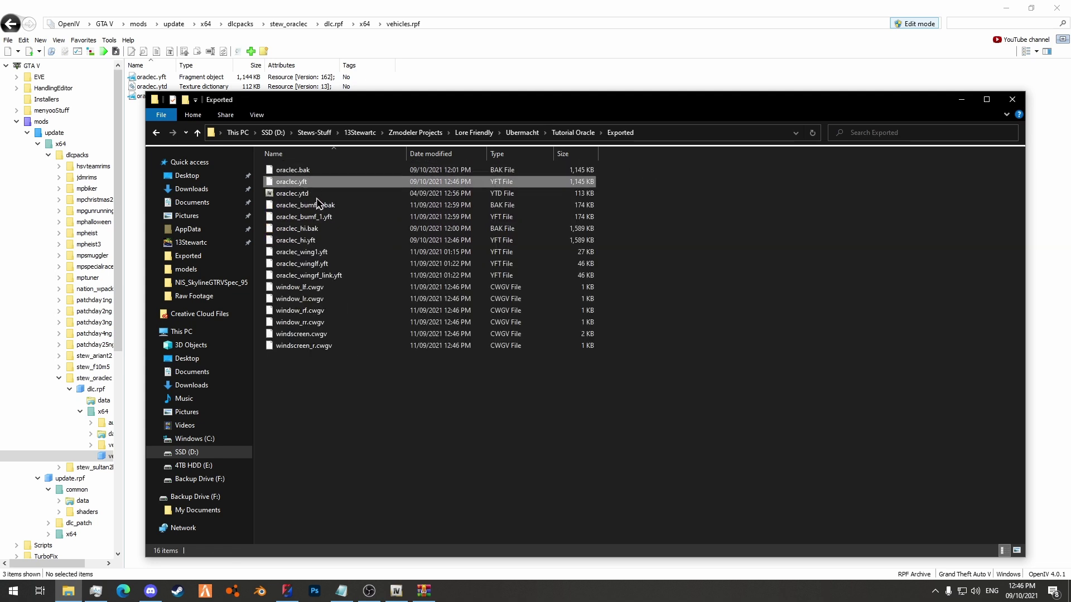
pyautogui.click(296, 240)
pyautogui.keyDown('ctrl'); pyautogui.click(291, 181); pyautogui.keyUp('ctrl')
pyautogui.moveTo(291, 182); pyautogui.dragTo(217, 99)
# Step: Launch Grand Theft Auto V from Steam's taskbar jump list
pyautogui.click(961, 99)
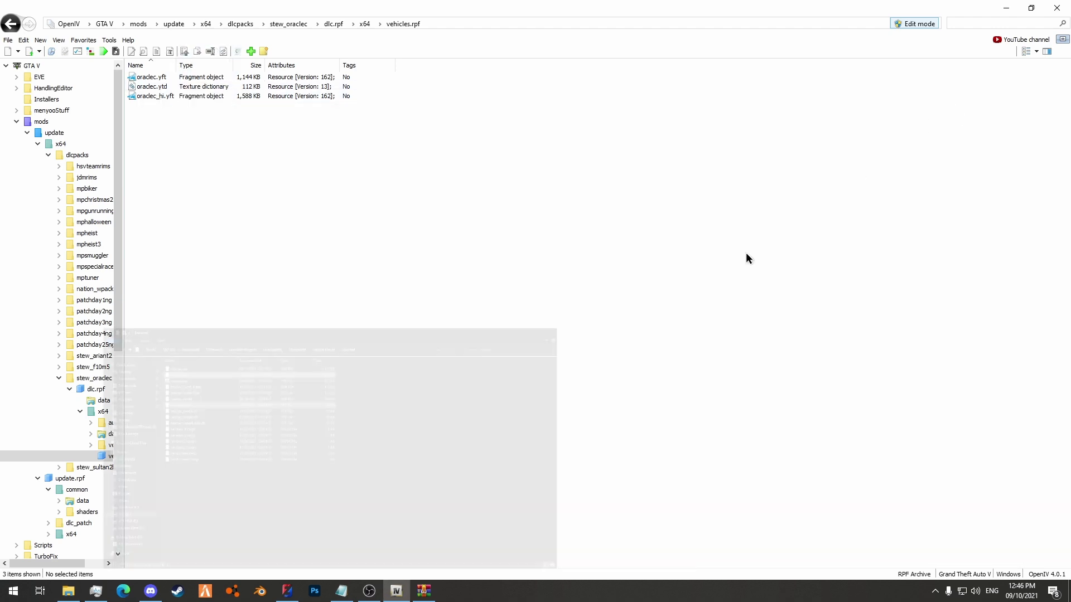
pyautogui.rightClick(180, 592)
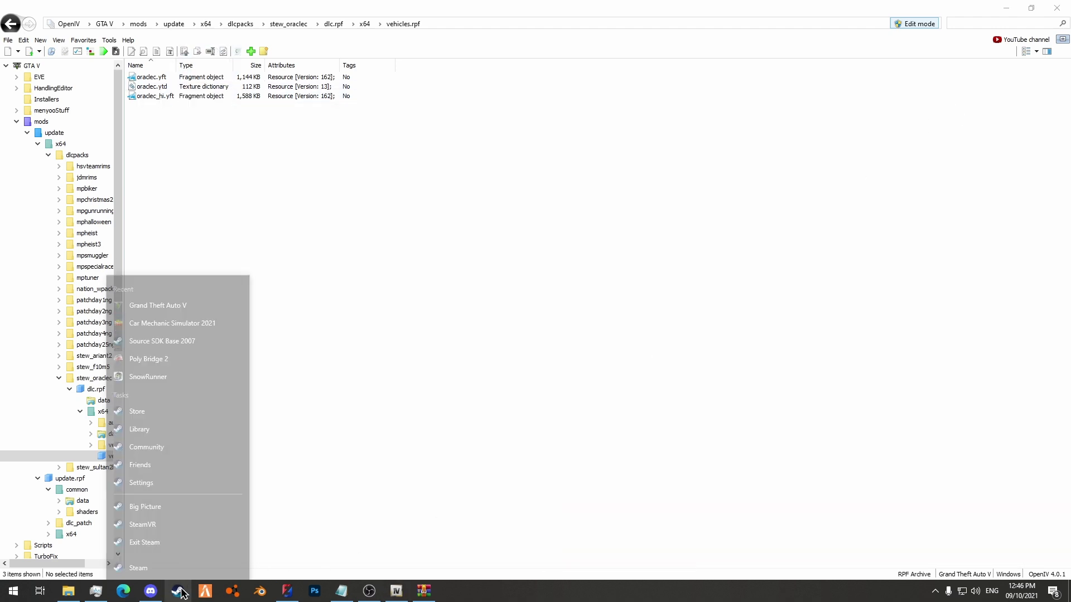
pyautogui.click(165, 282)
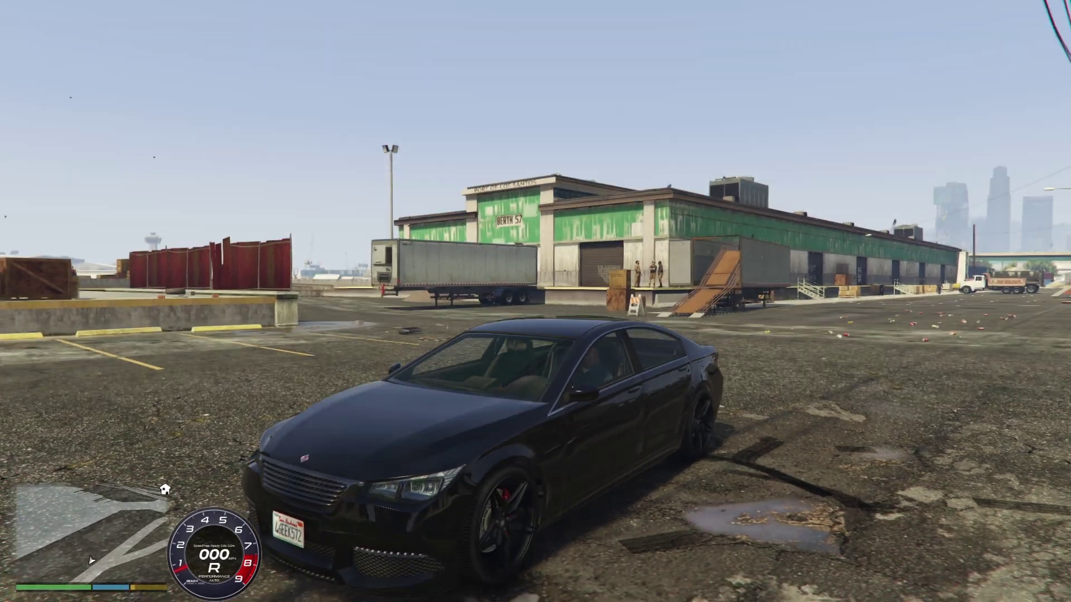
# Step: In Menyoo, open Vehicle Options > Los Santos Customs > Windows and set Tinted Windows to Black
pyautogui.press('F8')
pyautogui.press('Down')
pyautogui.press('Return')
pyautogui.press('Down')
pyautogui.press('Down')
pyautogui.press('Return')
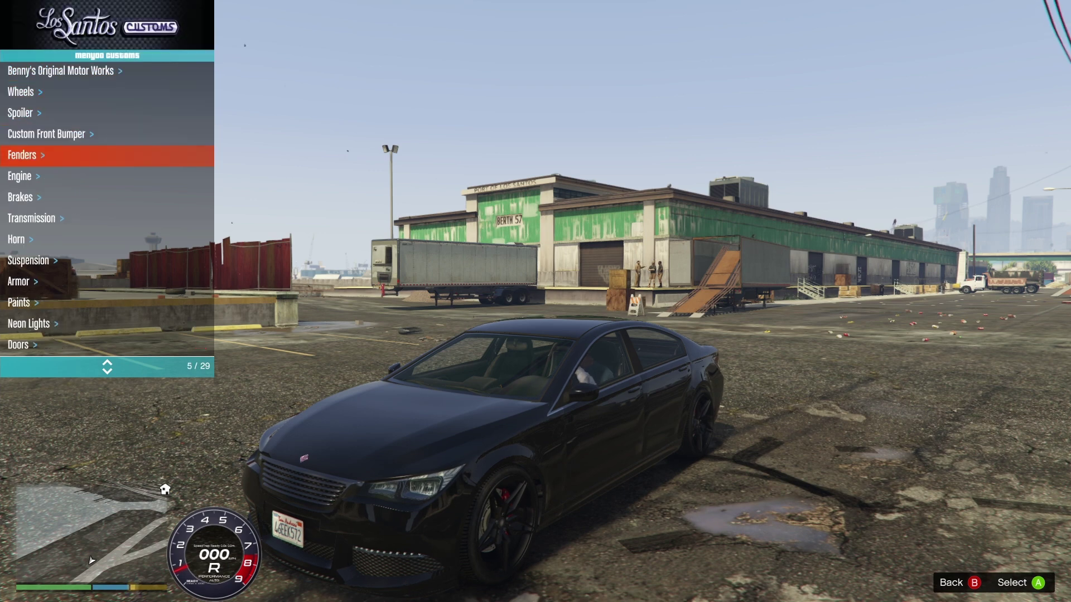
pyautogui.press('Down')
pyautogui.press('Down')
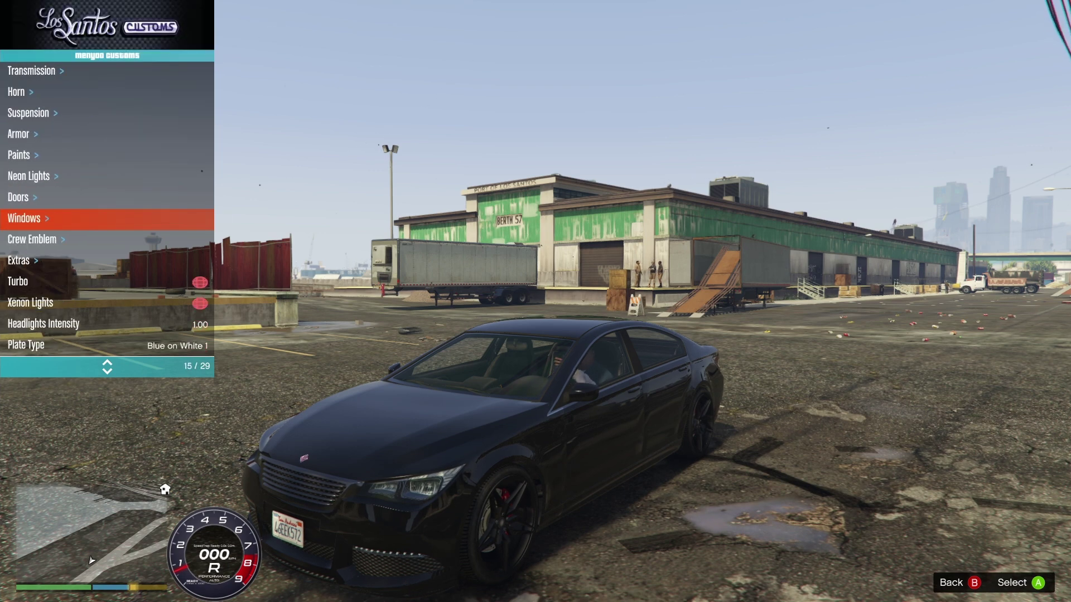
pyautogui.press('Return')
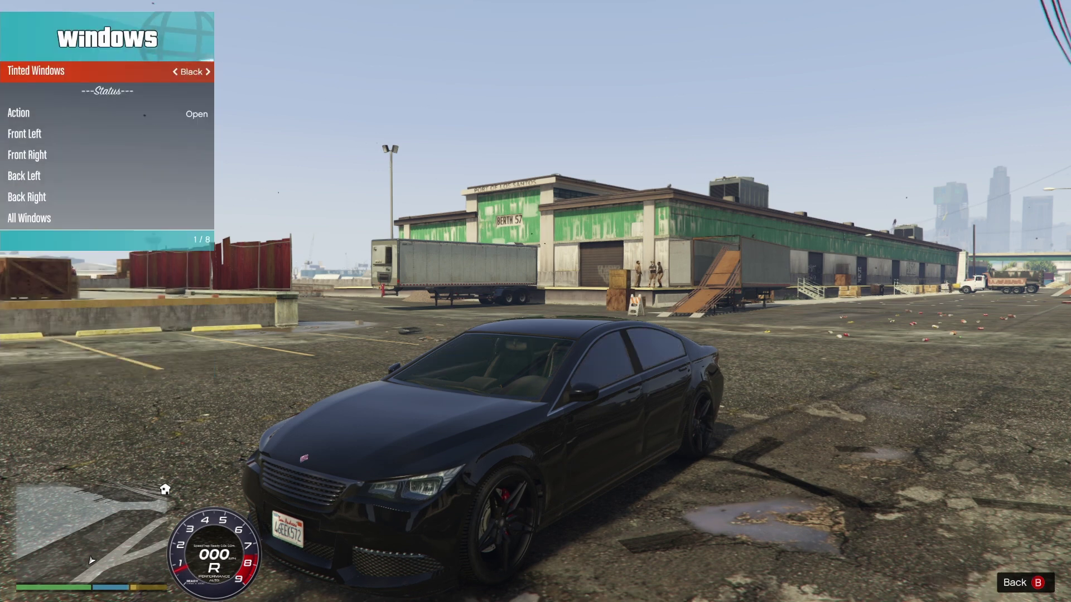